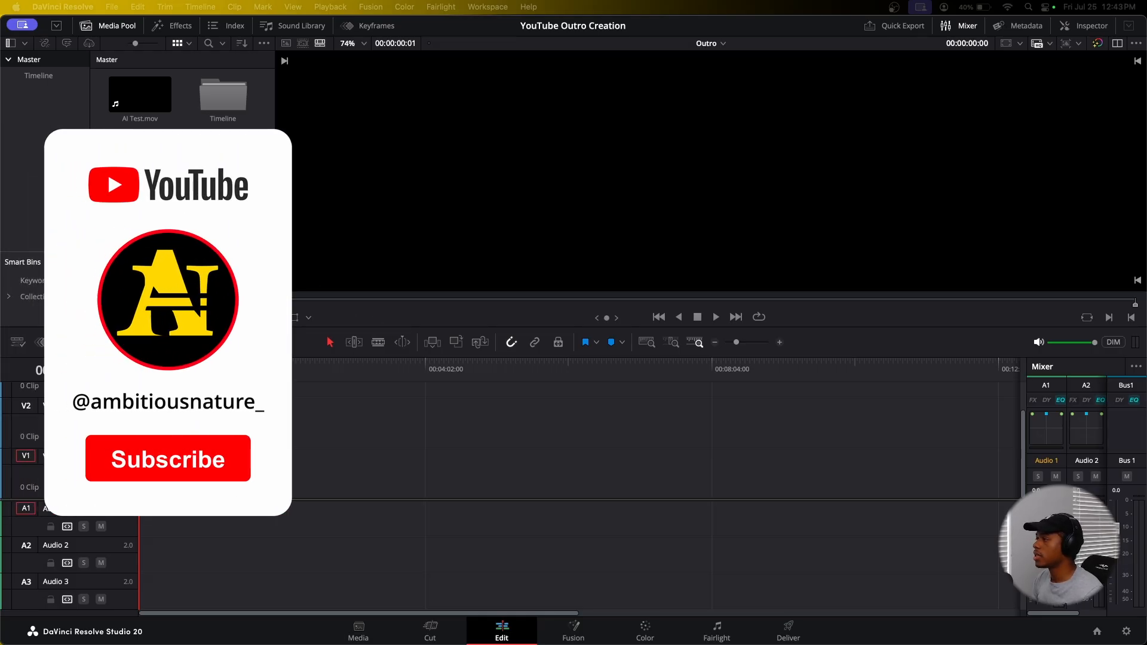
Step: Add AI Test.mov to the timeline and mute audio tracks A1, A2 and A3
left_click_drag(140, 94, 144, 475)
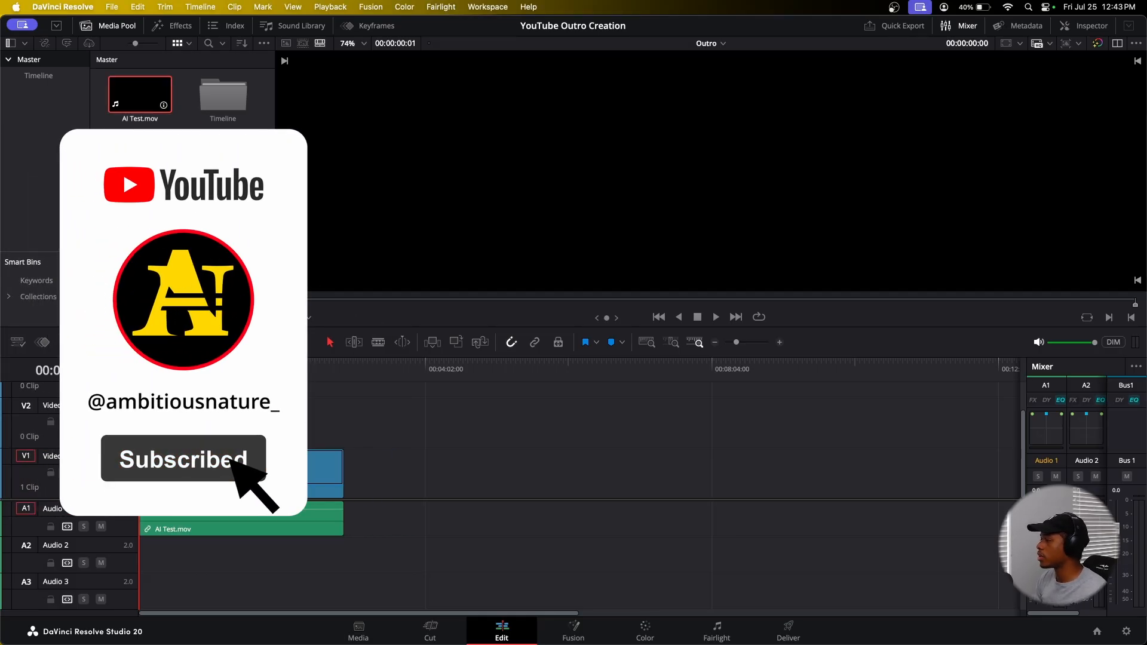
left_click(101, 526)
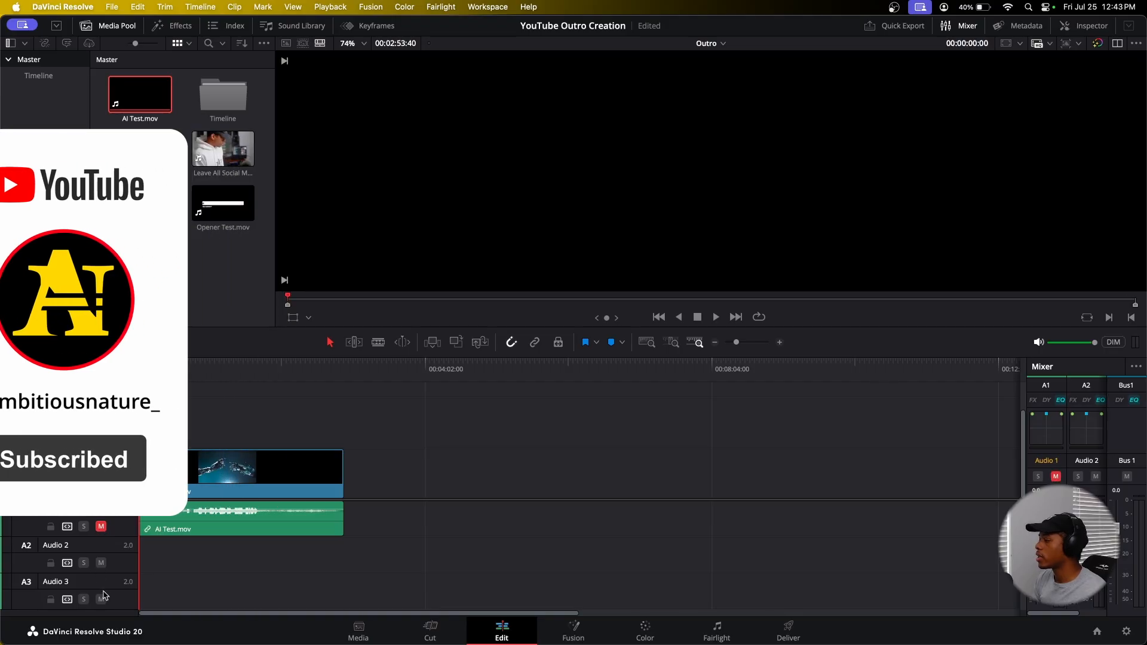
left_click(101, 562)
left_click(101, 599)
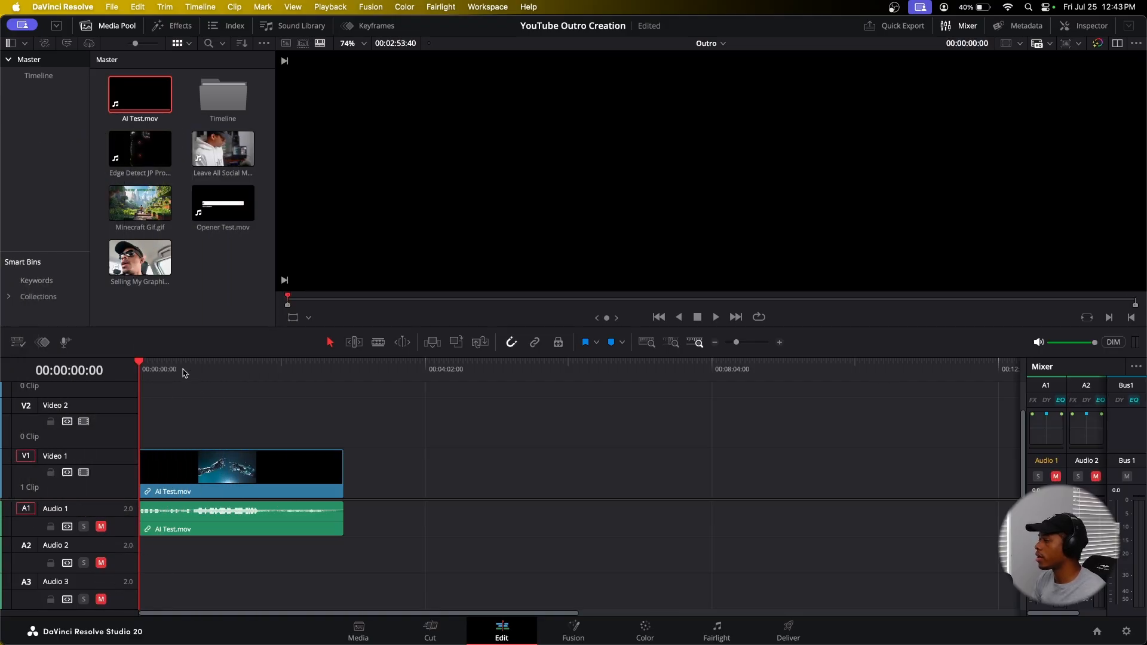
Step: Fit the timeline to the window and add a marker at 00:00:20:00
left_click_drag(180, 370, 141, 370)
key("shift+z")
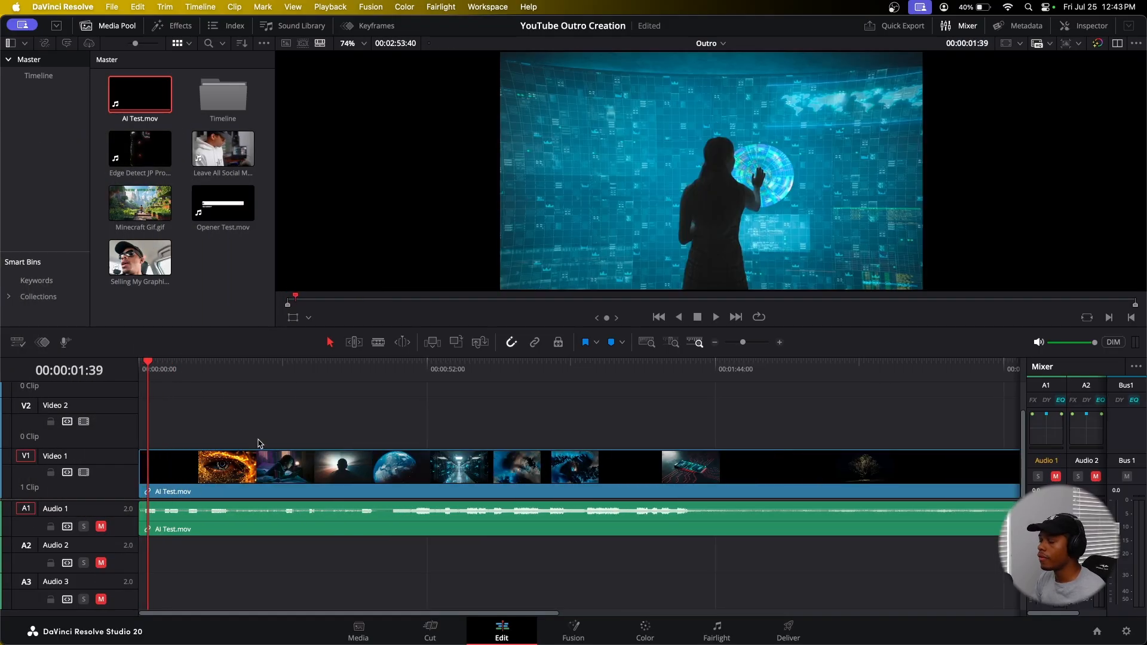
left_click_drag(205, 387, 250, 384)
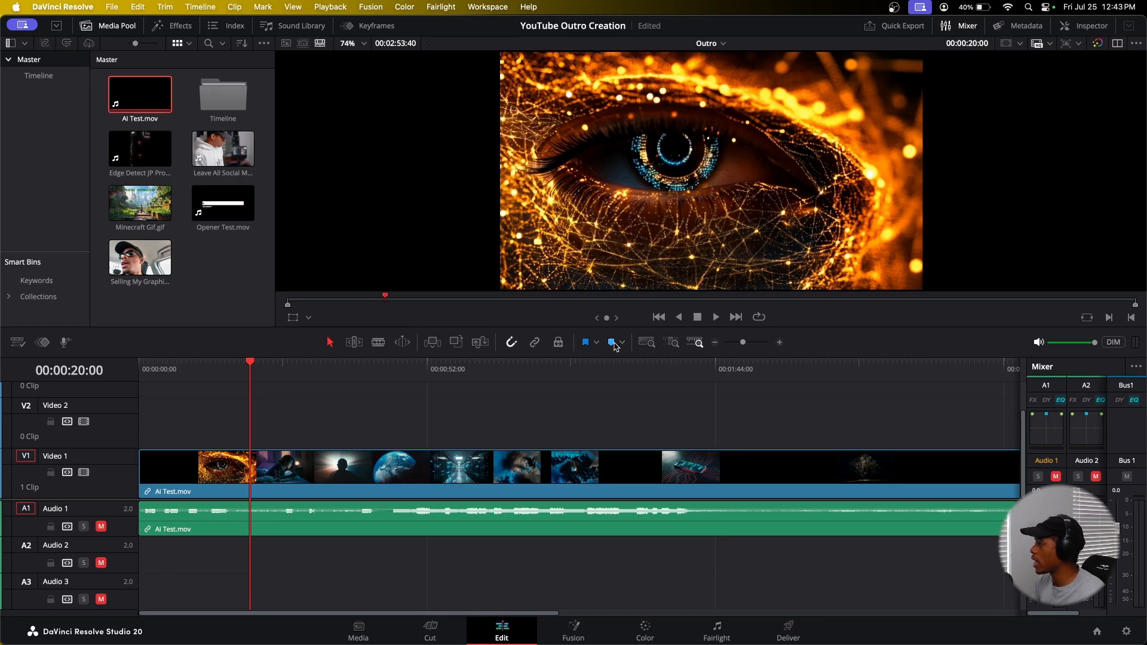
left_click(612, 343)
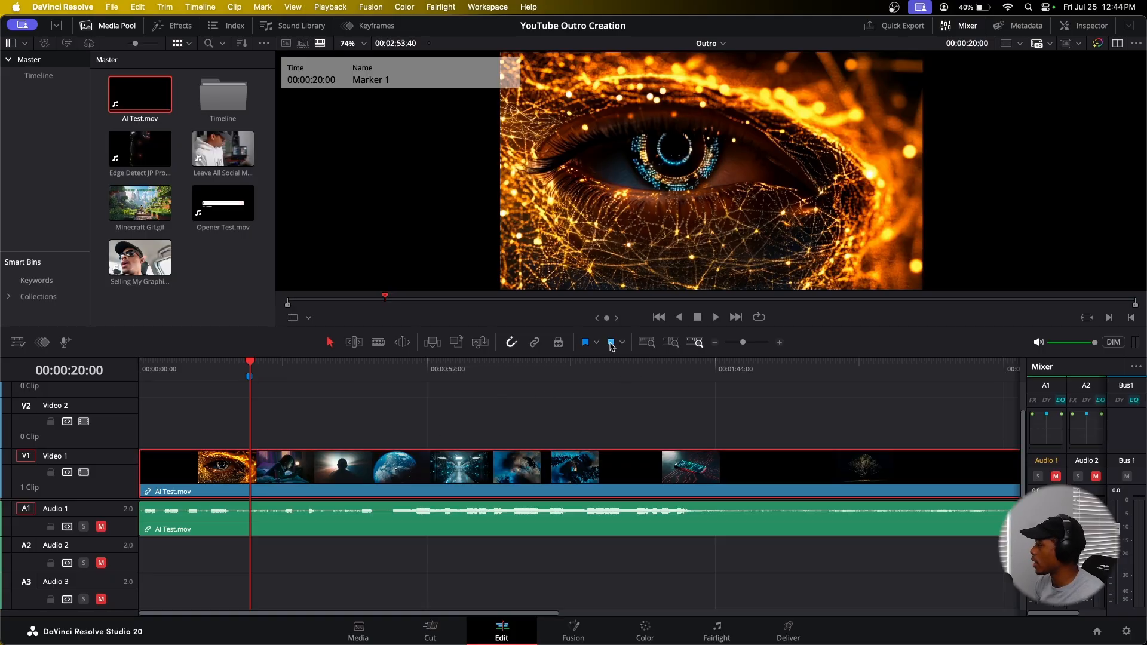
Step: Open the marker's settings and change its color to red
left_click(380, 444)
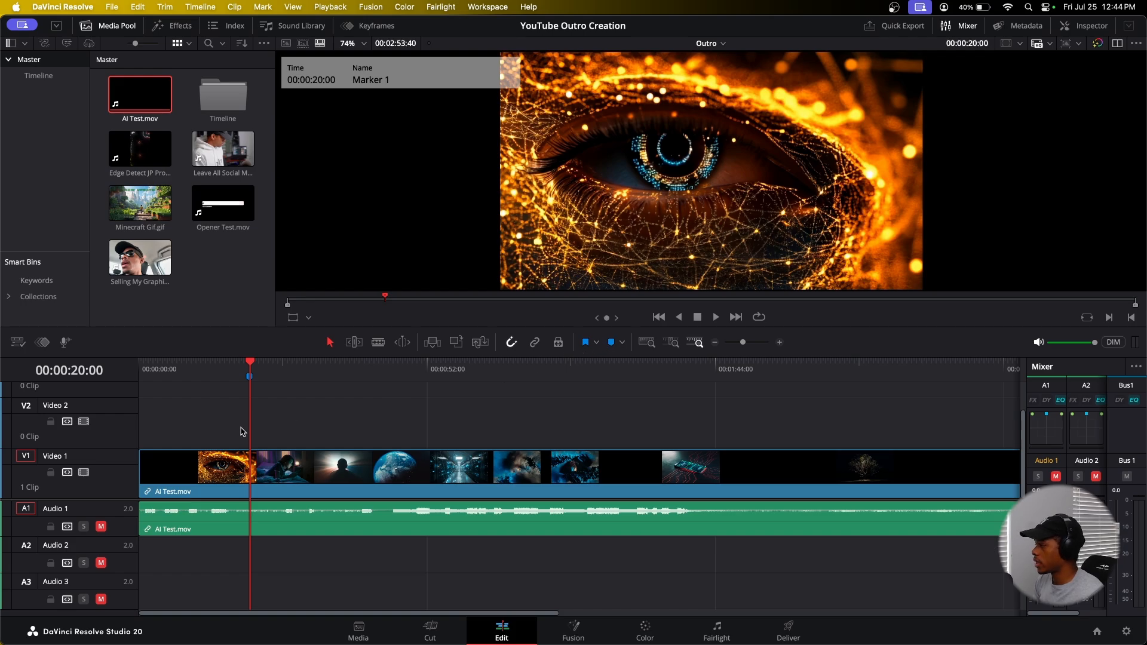
double_click(249, 376)
left_click(227, 322)
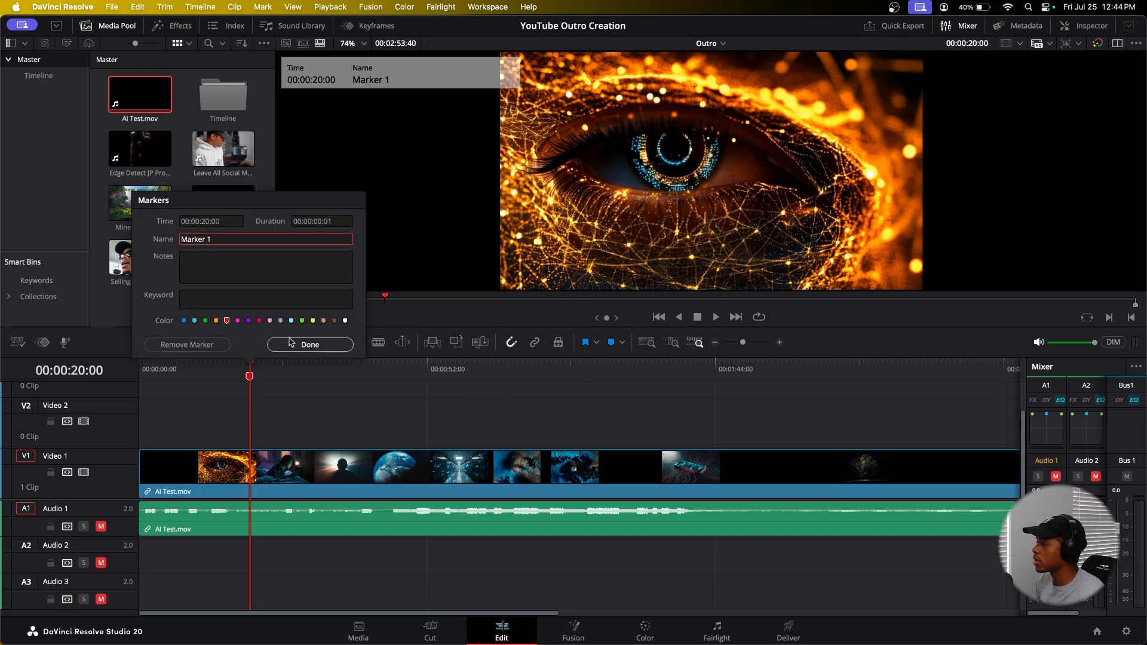
left_click(310, 345)
Step: Trim the end of the AI Test clip back to the 20-second marker
left_click(208, 370)
left_click_drag(207, 373, 227, 377)
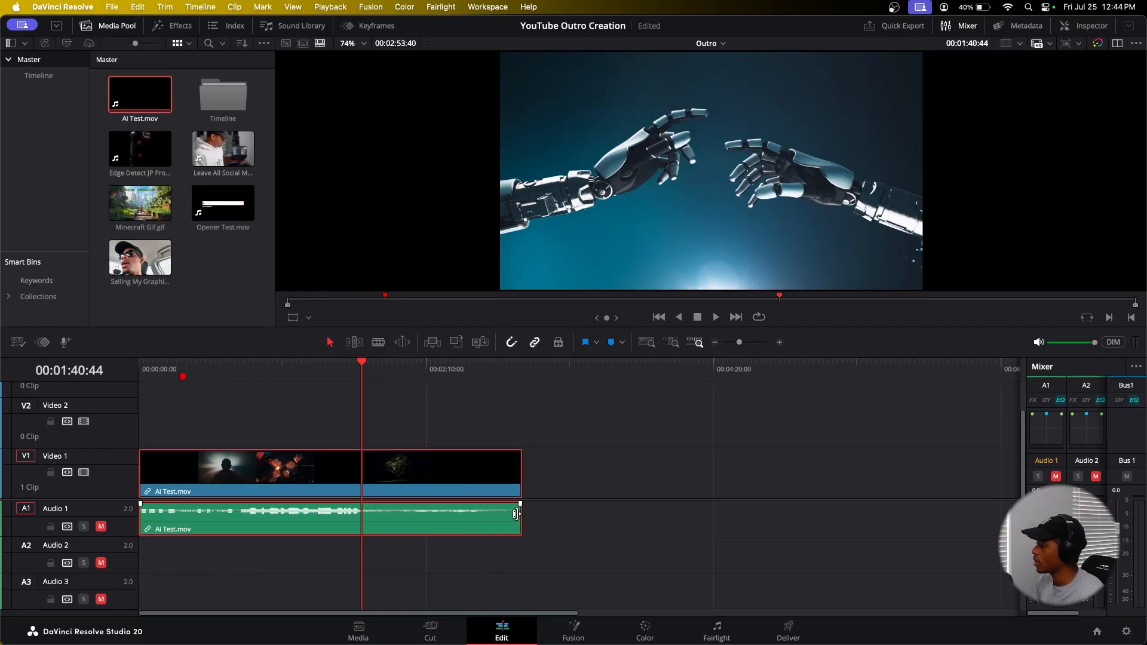
left_click_drag(521, 478, 184, 469)
Step: Play back the trimmed timeline and review the End screen option in YouTube Studio's video details
left_click(152, 375)
scroll(200, 437, "up", 8)
mouse_move(149, 374)
left_mouse_down()
mouse_move(178, 384)
mouse_move(130, 382)
left_mouse_up()
key("space")
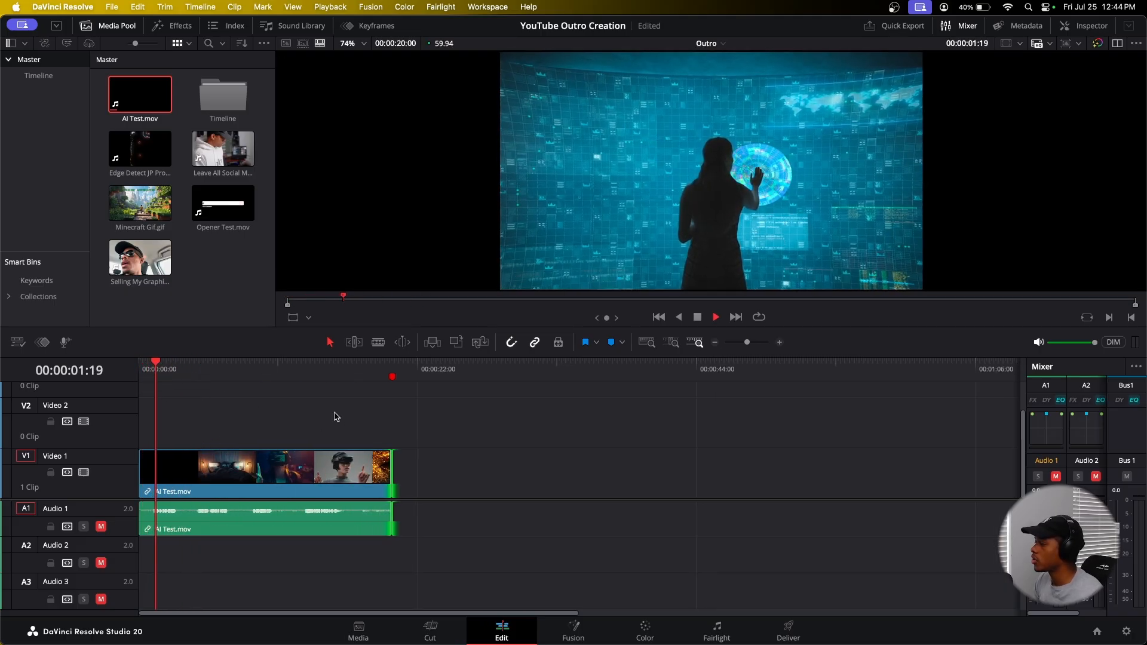
mouse_move(346, 377)
left_mouse_down()
mouse_move(379, 373)
mouse_move(344, 377)
left_mouse_up()
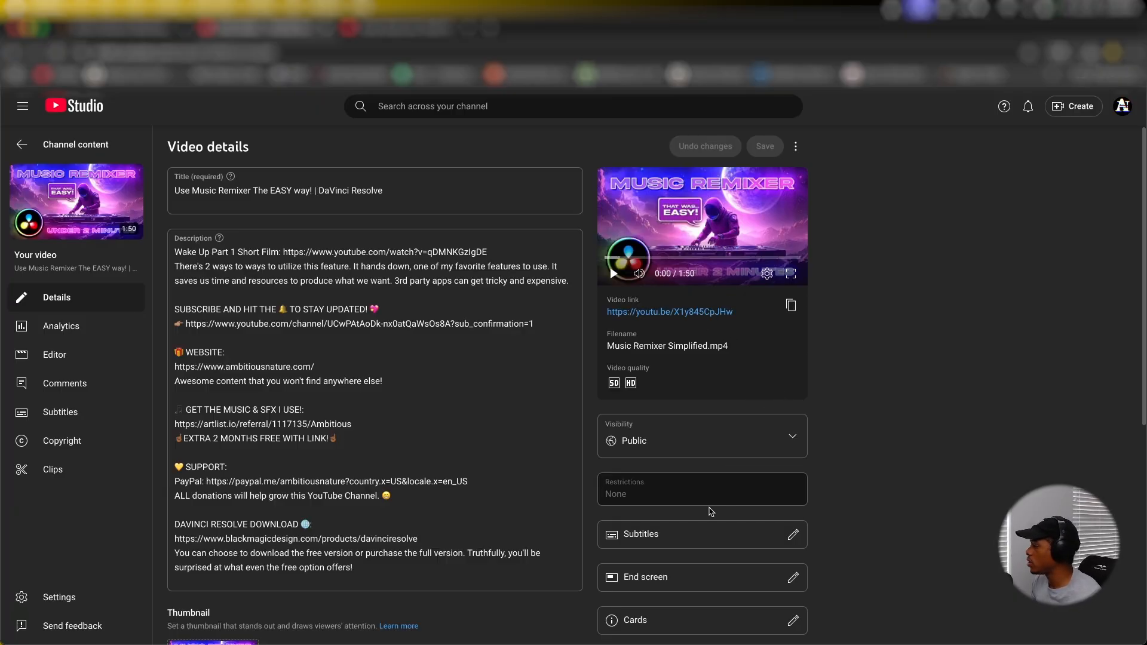
left_click(670, 578)
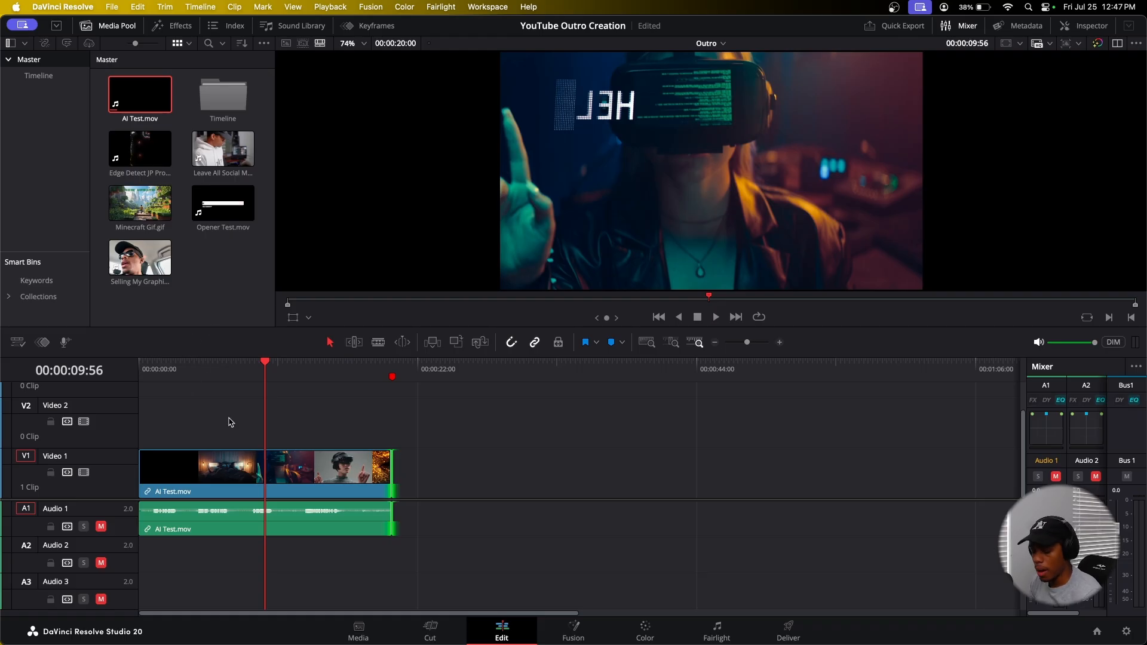
Step: Add Leave All Social Media.mp4 to track V2 starting at about 7 seconds
scroll(258, 407, "up", 5)
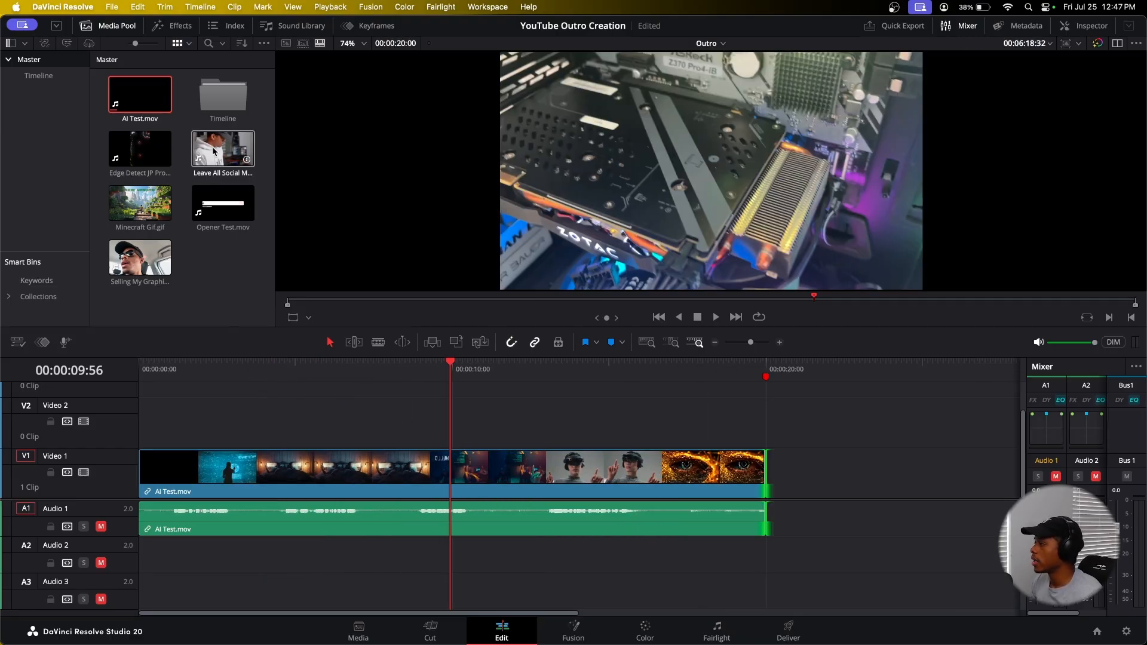
left_click(385, 466)
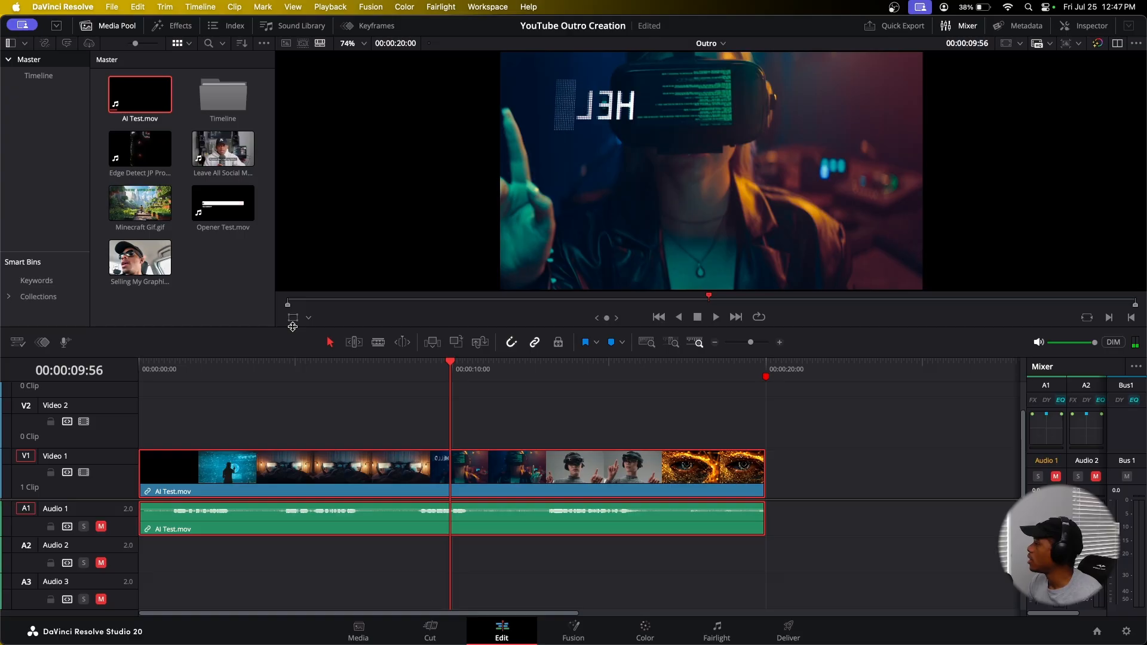
mouse_move(223, 149)
left_mouse_down()
mouse_move(410, 432)
mouse_move(349, 431)
left_mouse_up()
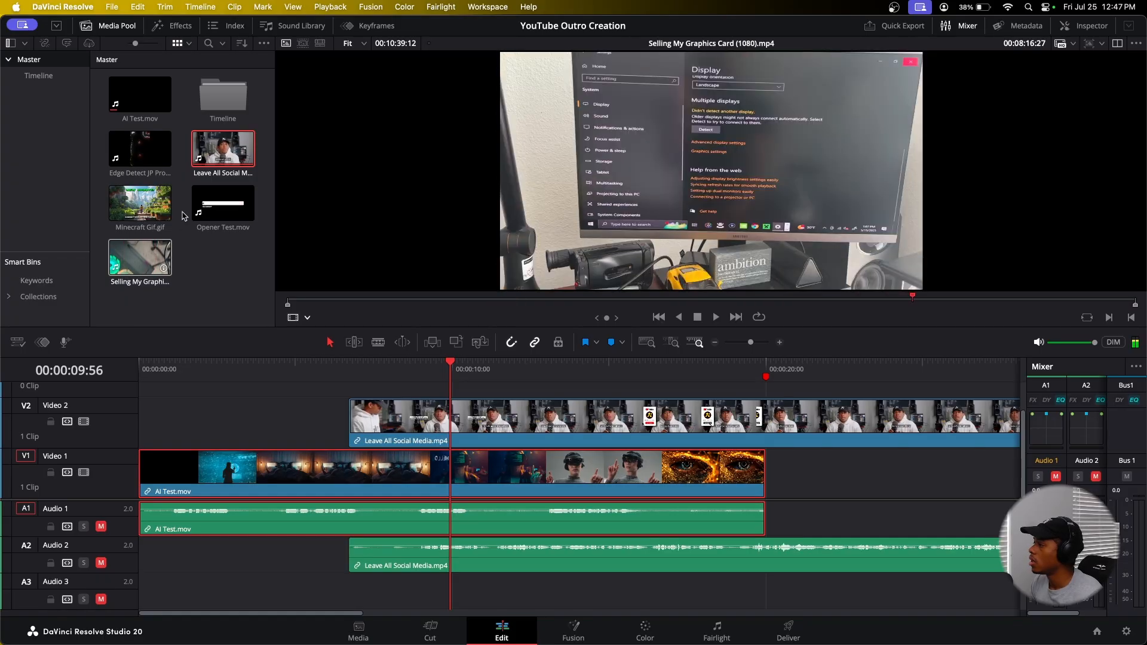
Step: Add Opener Test.mov to track V3 above the social media clip and fit the timeline to the window
left_click_drag(223, 206, 374, 377)
key("shift+z")
Step: Trim the end of the Leave All Social Media clip to line up with the end of the AI Test clip
left_click(330, 429)
left_click_drag(966, 422, 327, 406)
scroll(350, 392, "up", 2)
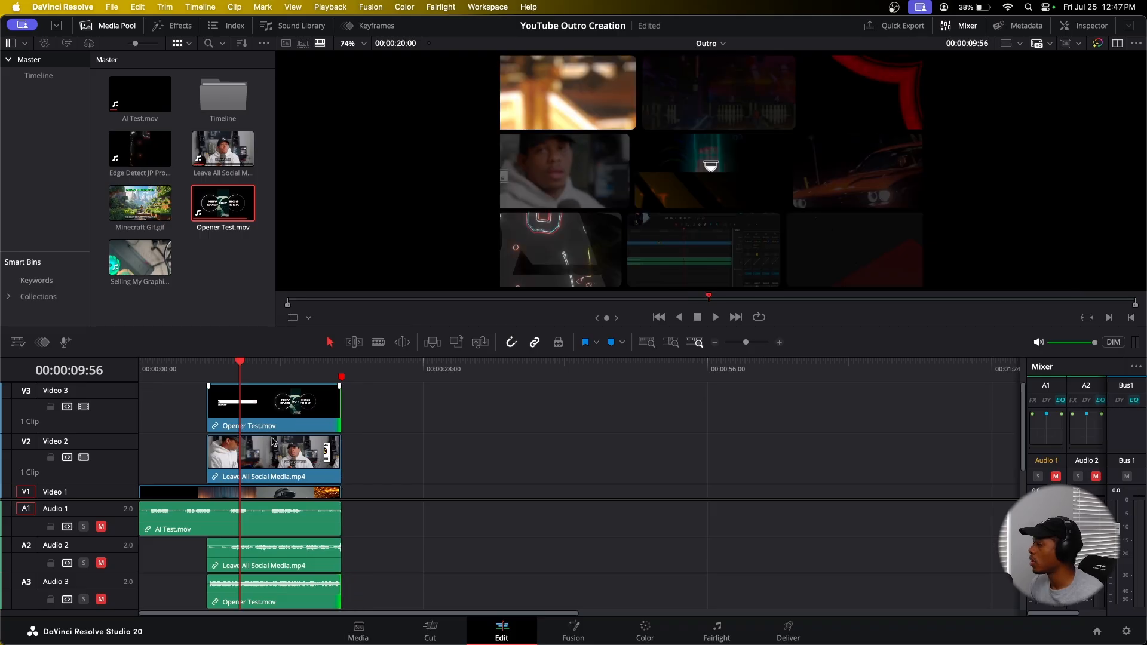
scroll(291, 448, "up", 5)
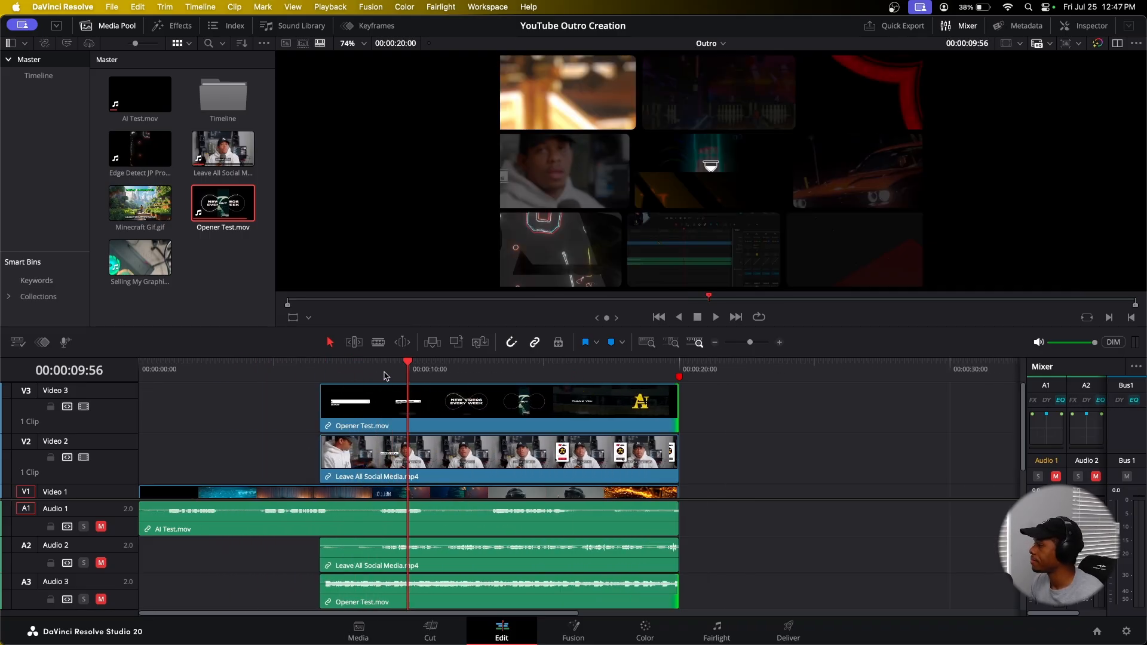
Step: Select the Opener Test clip, open the Inspector, and scale the clip to a zoom of 0.4
left_click(354, 370)
left_click_drag(355, 374, 477, 397)
left_click(467, 419)
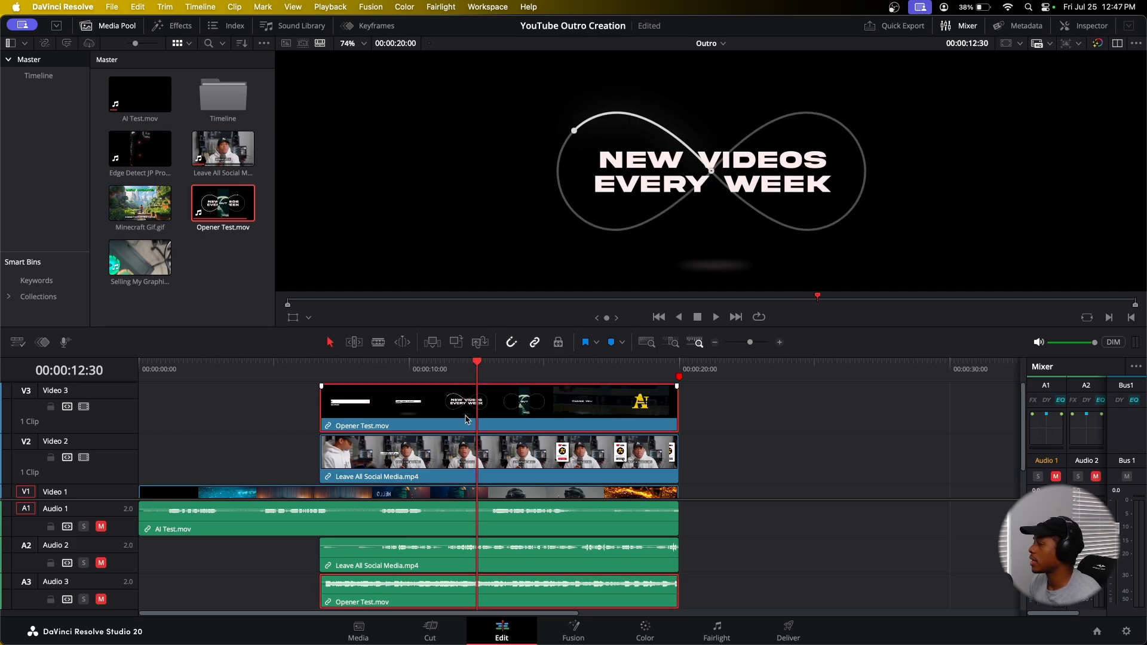
left_click(956, 26)
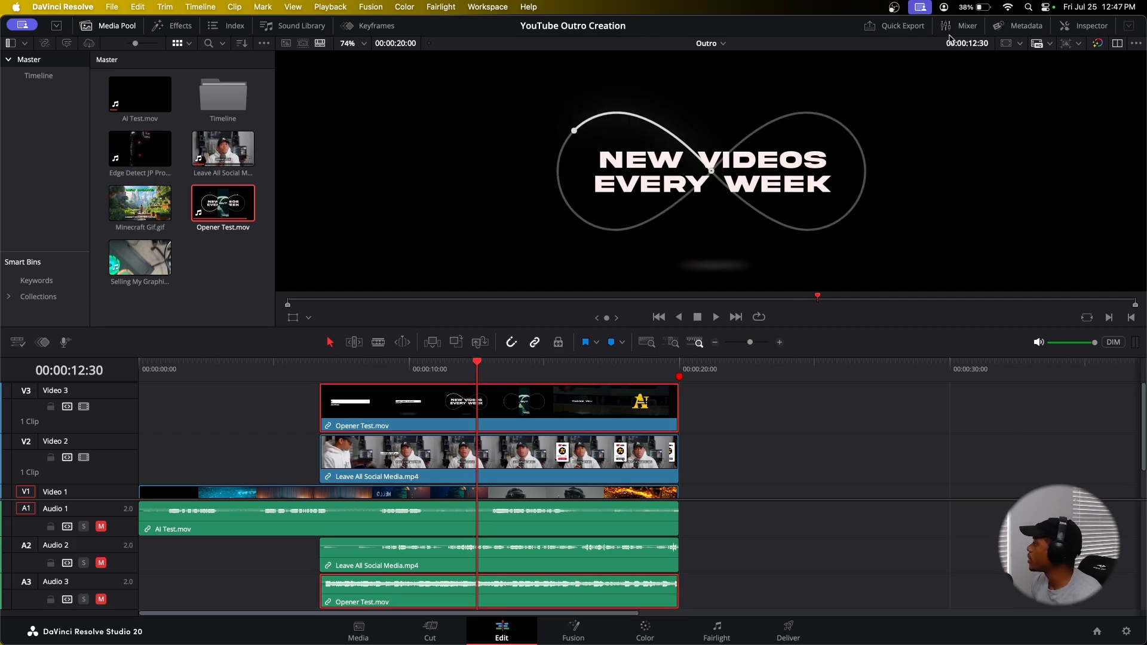
left_click(1001, 26)
left_click(958, 26)
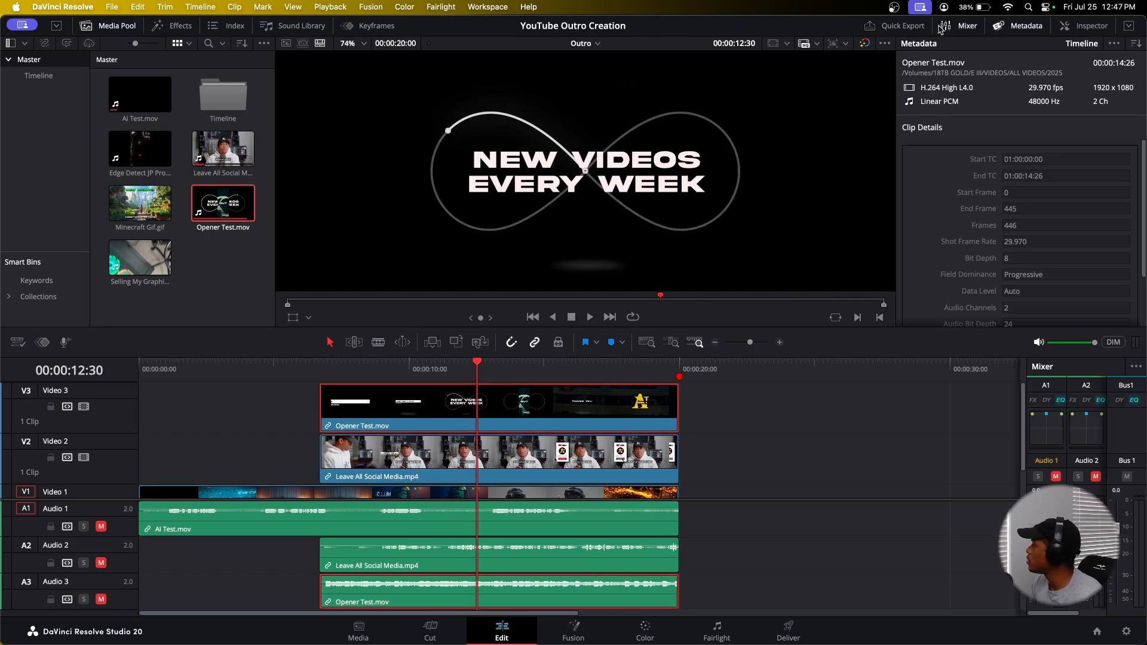
left_click(1020, 30)
left_click(1065, 28)
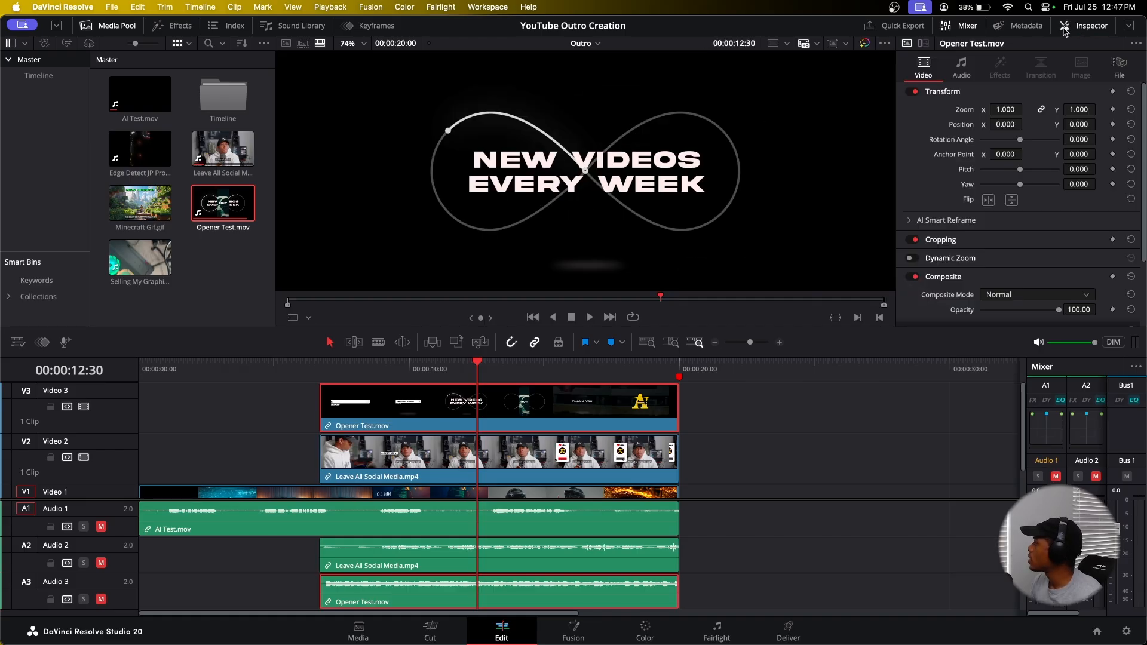
mouse_move(1006, 110)
left_mouse_down()
mouse_move(1026, 109)
mouse_move(1008, 109)
left_mouse_up()
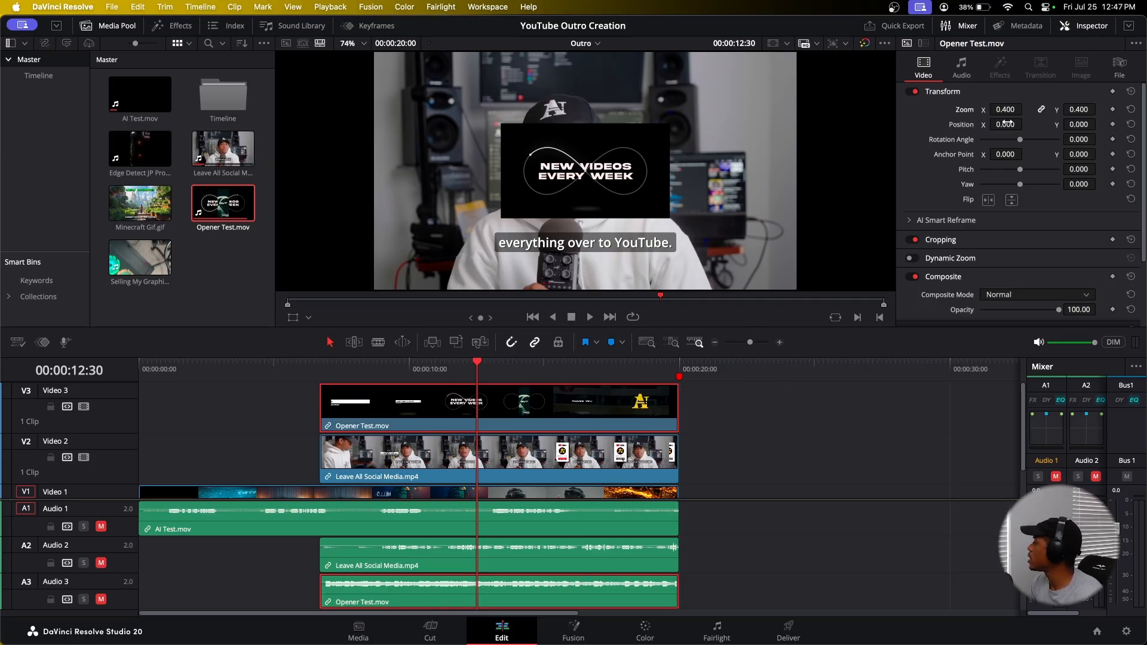
Step: Set the Leave All Social Media clip's zoom to 0.4
left_click(538, 439)
left_click(1007, 110)
type("0.4")
key("Return")
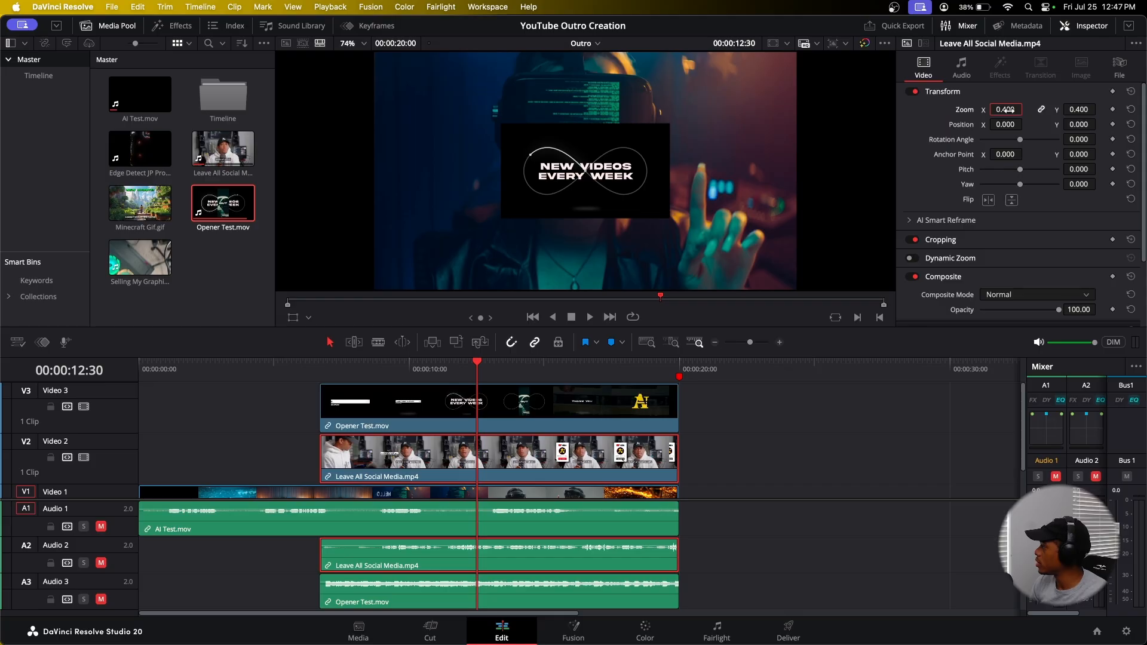
Step: Turn on the viewer transform overlay and move the social media clip to the lower right of the frame
right_click(1009, 111)
left_click(940, 91)
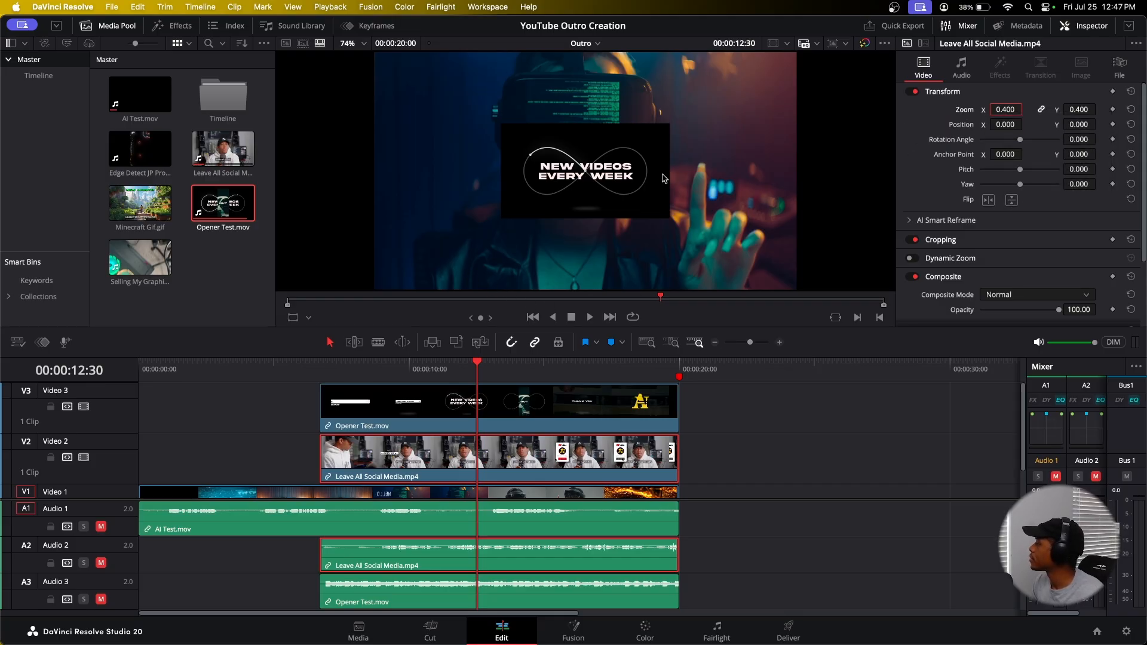
left_click(293, 318)
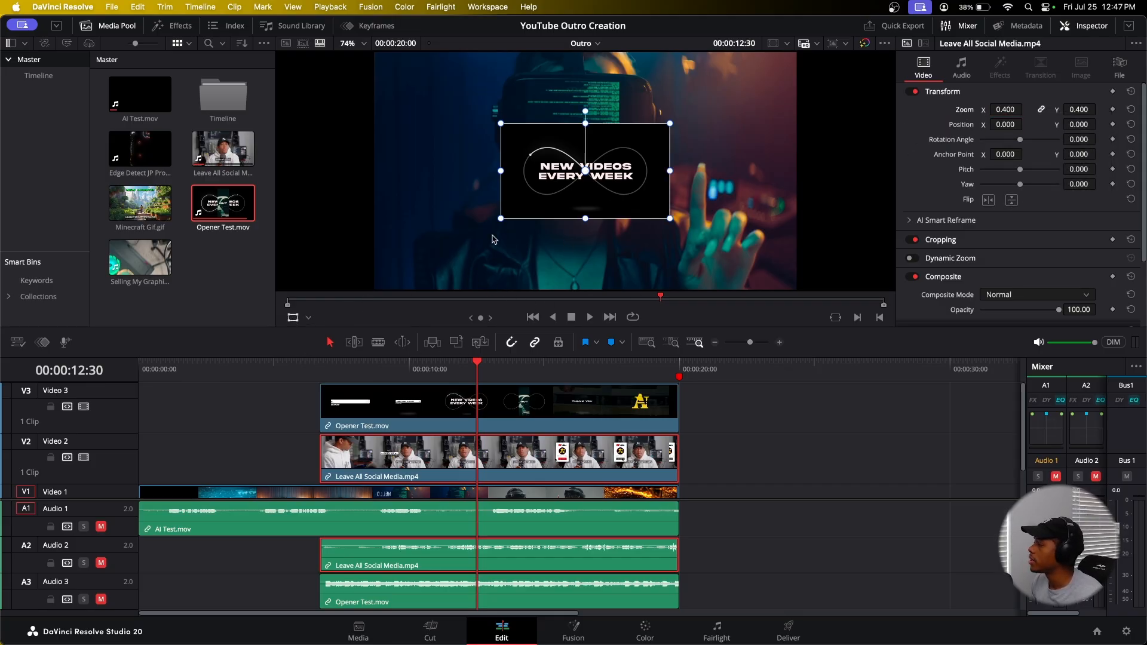
left_click_drag(561, 192, 670, 253)
Step: Move the Opener Test clip to the upper right of the frame, about X 468 and Y 230
left_click(530, 413)
left_click_drag(592, 175, 704, 121)
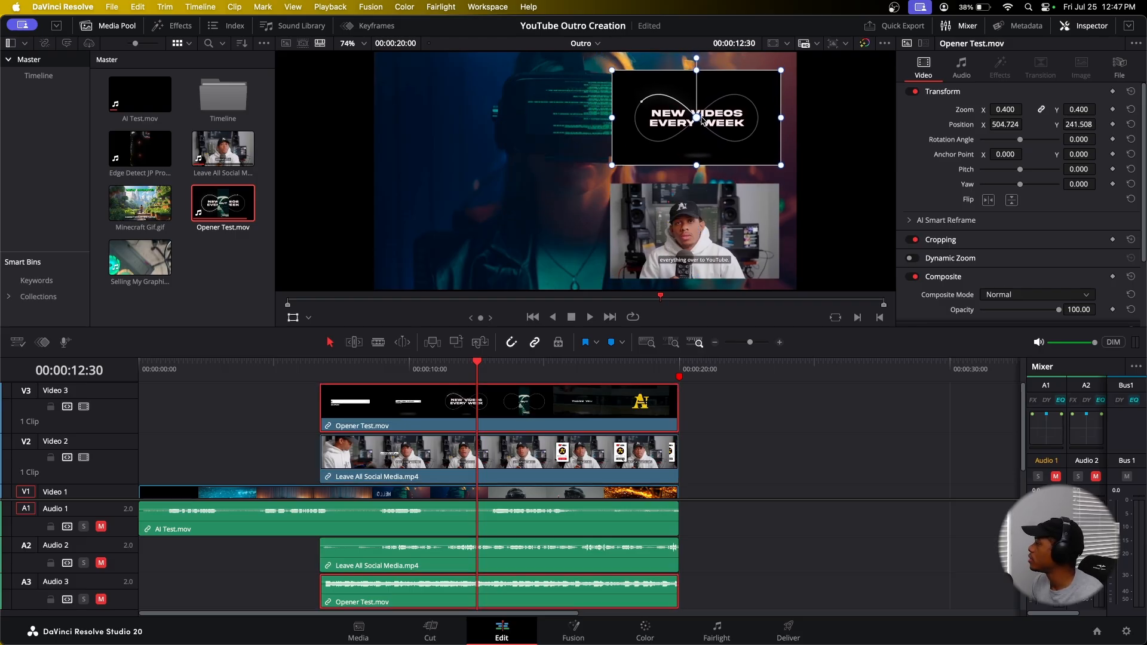
left_click_drag(1010, 126, 1072, 124)
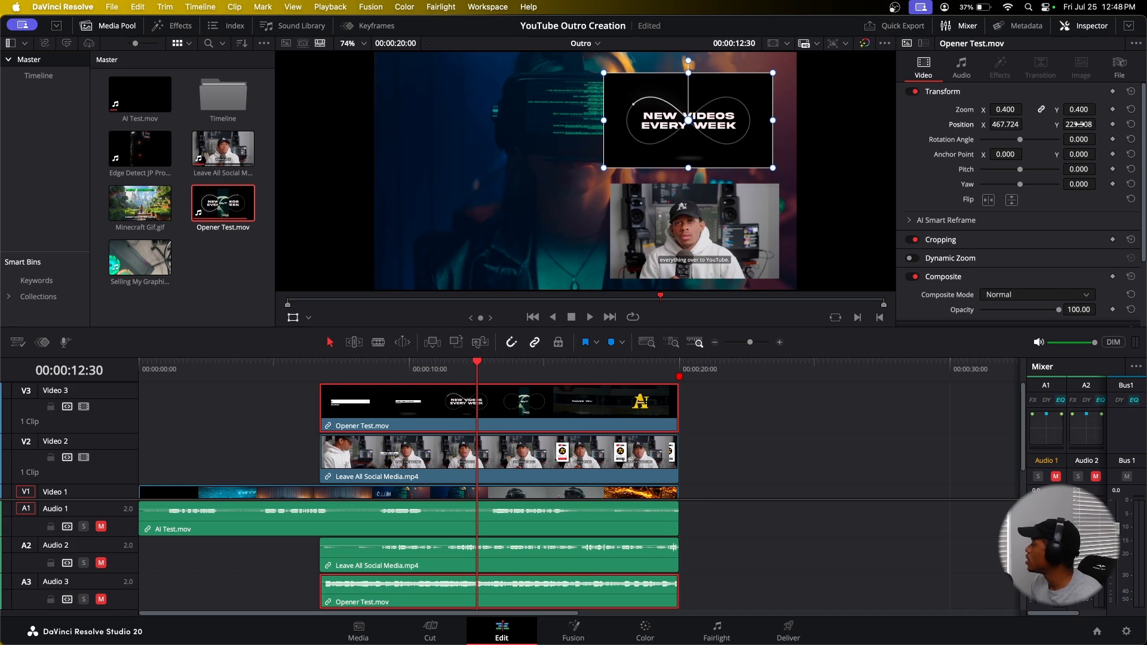
Step: Set the Opener Test clip's zoom to 0.3
left_click(1006, 110)
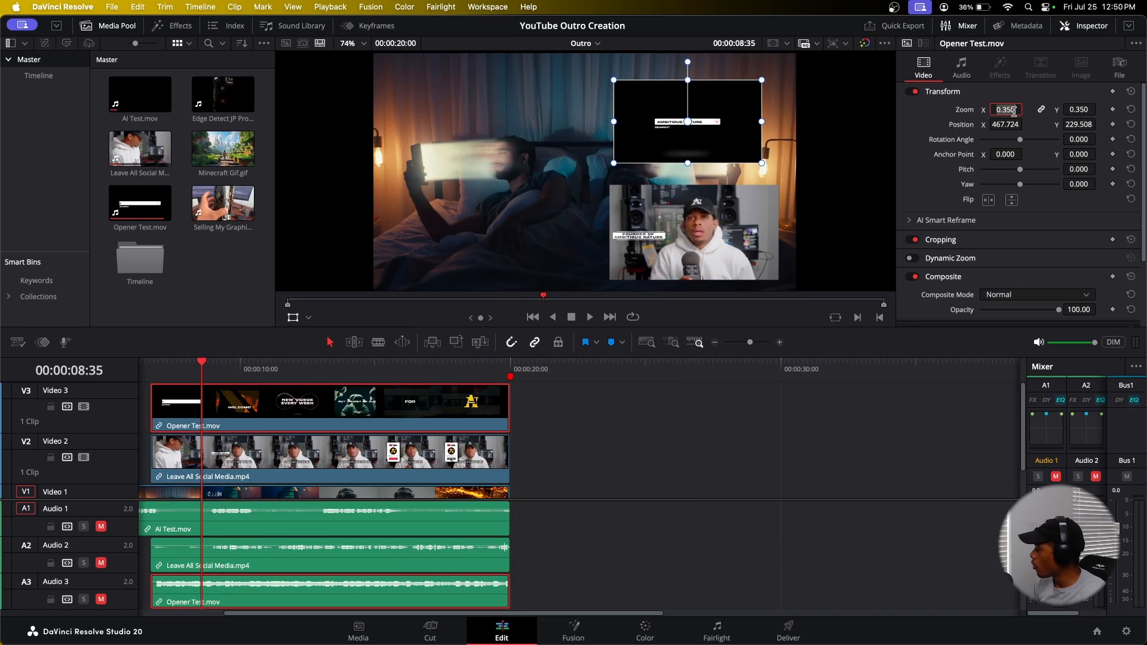
key("BackSpace")
key("Return")
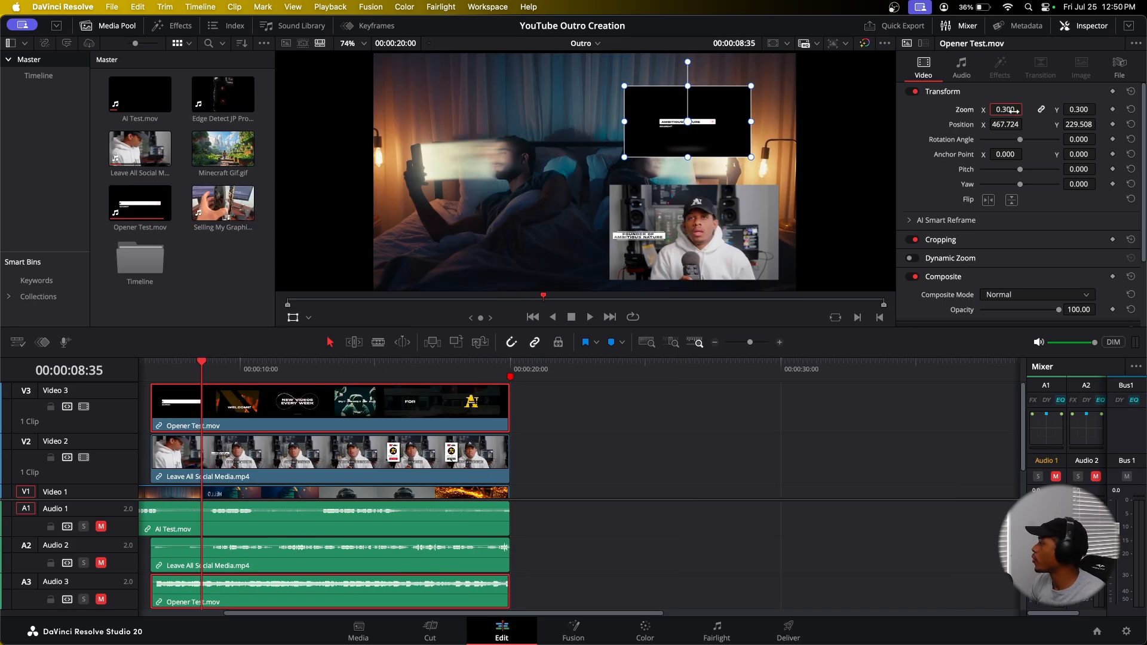
Step: Set the Leave All Social Media clip's zoom to 0.3
left_click(1005, 124)
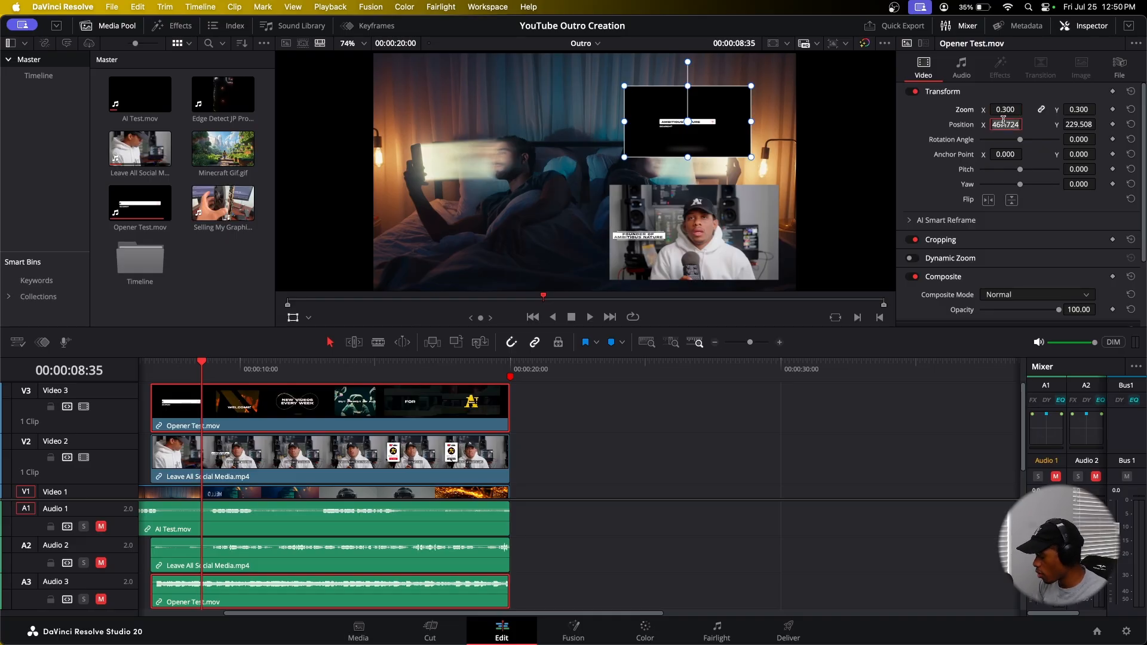
left_click(448, 459)
left_click(1009, 109)
key("BackSpace")
type(".3")
key("Return")
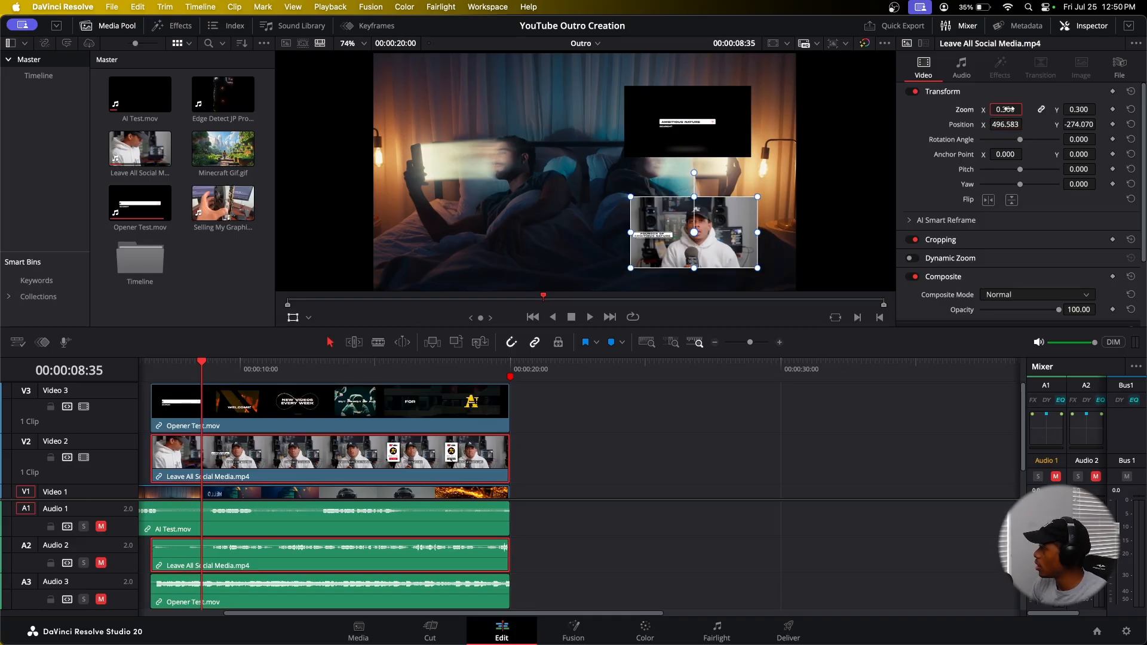
Step: Move the social media clip to the upper left of the frame and set its Y position to 210
left_click_drag(712, 228, 691, 210)
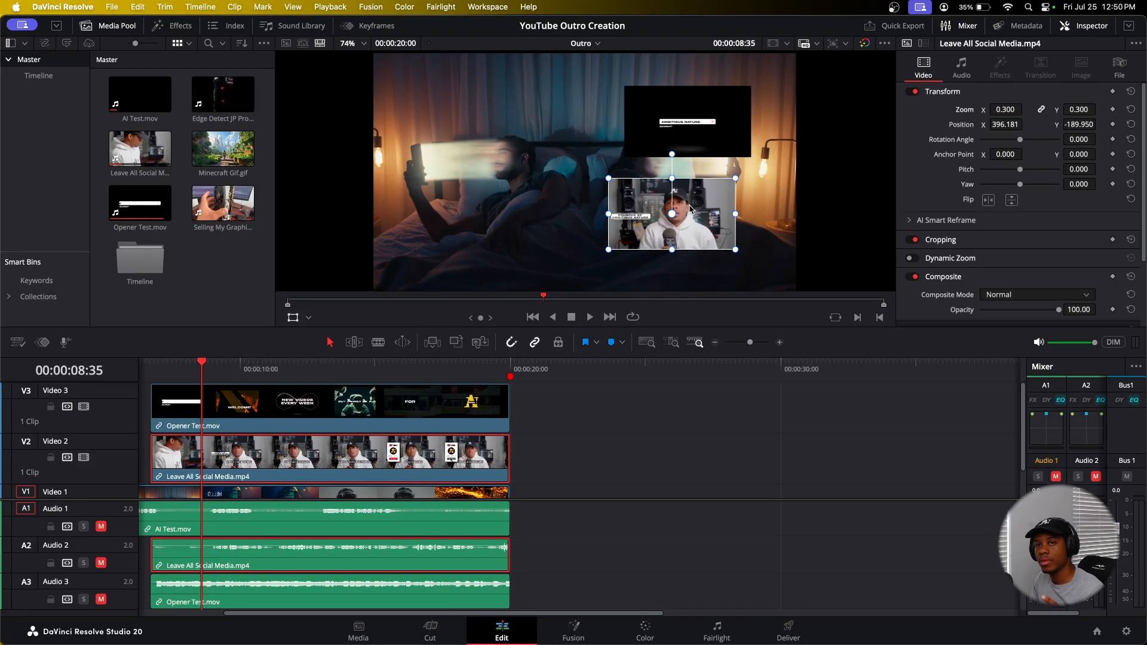
left_click_drag(679, 118, 488, 117)
left_click(1087, 126)
type("2")
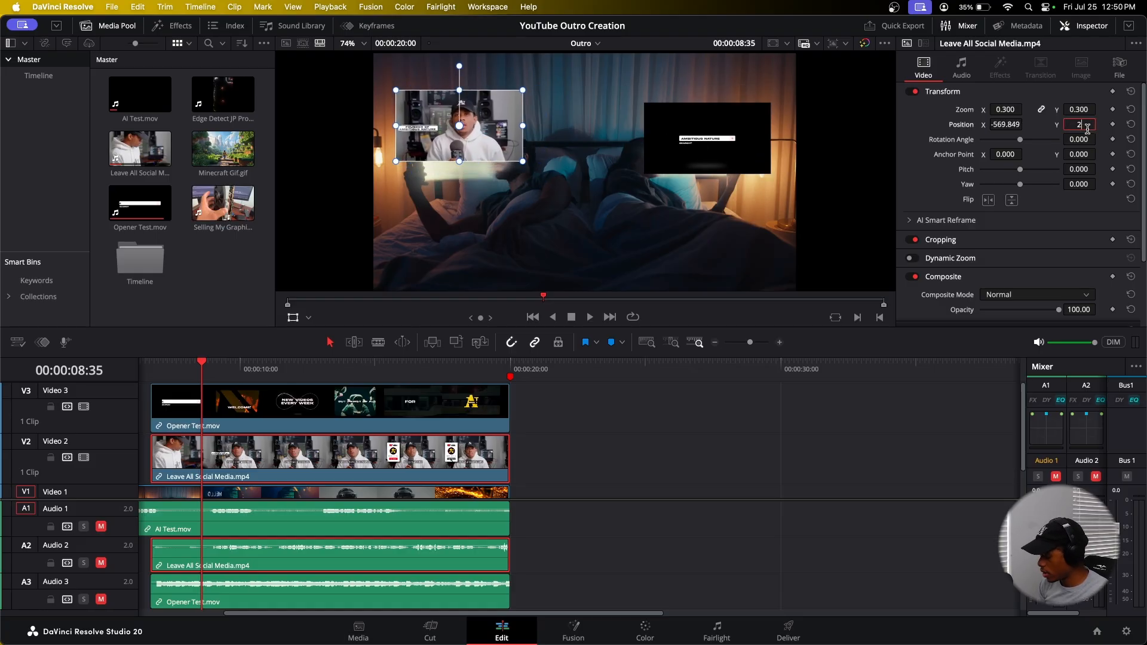
type("10")
key("Return")
Step: Set the social media clip's X position to -570
left_click(1007, 123)
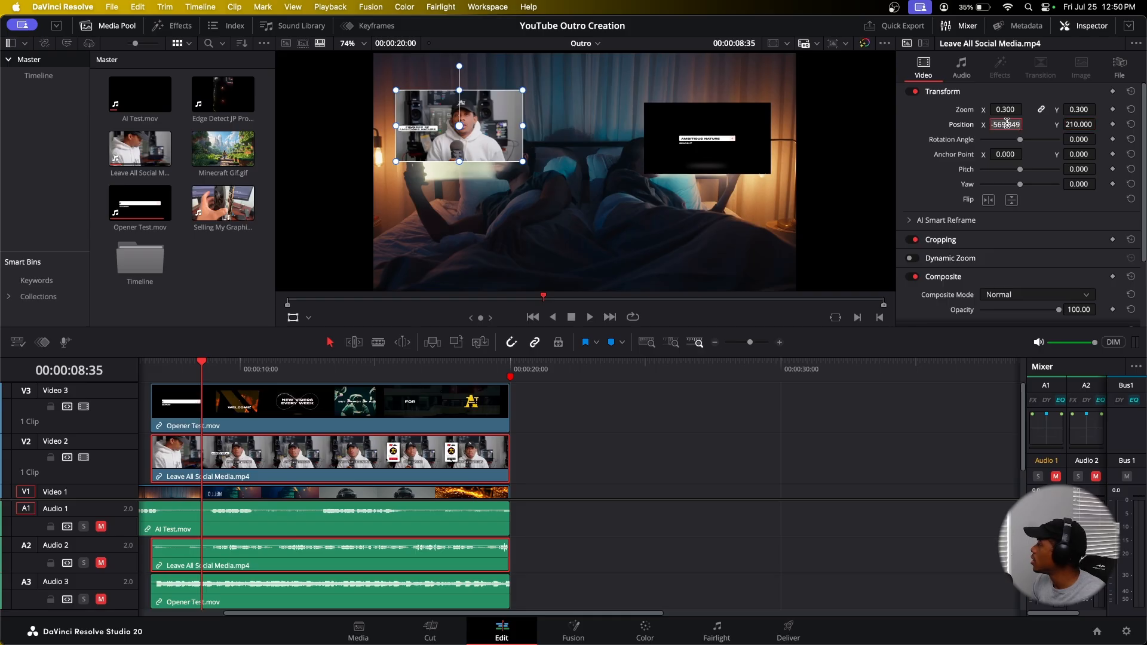
key("BackSpace")
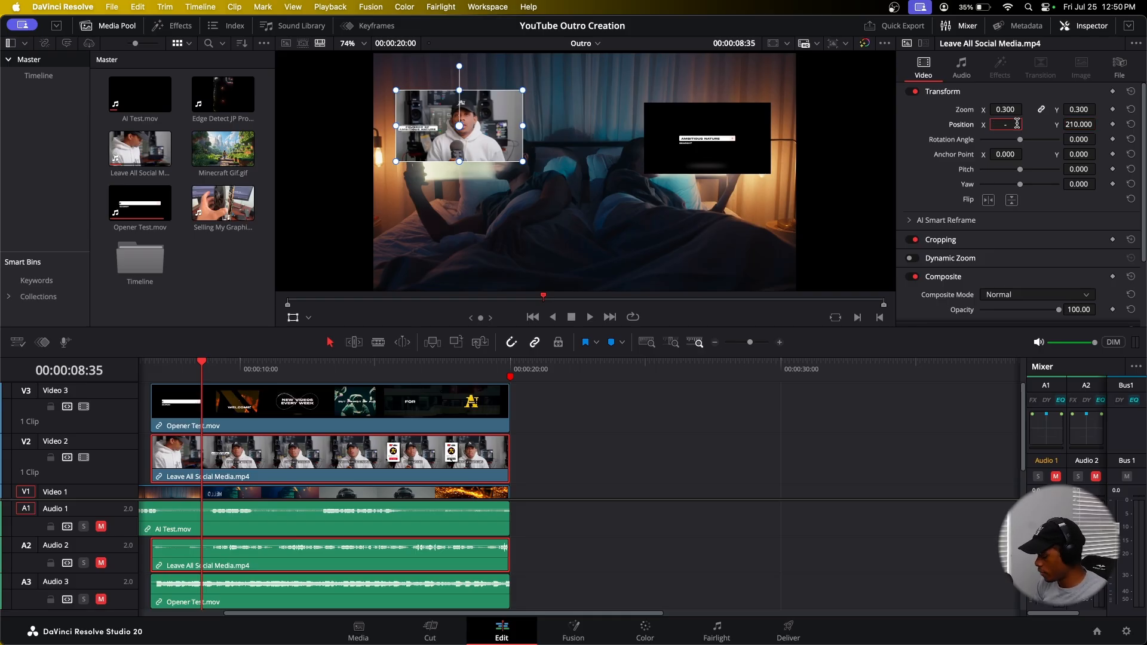
key("Return")
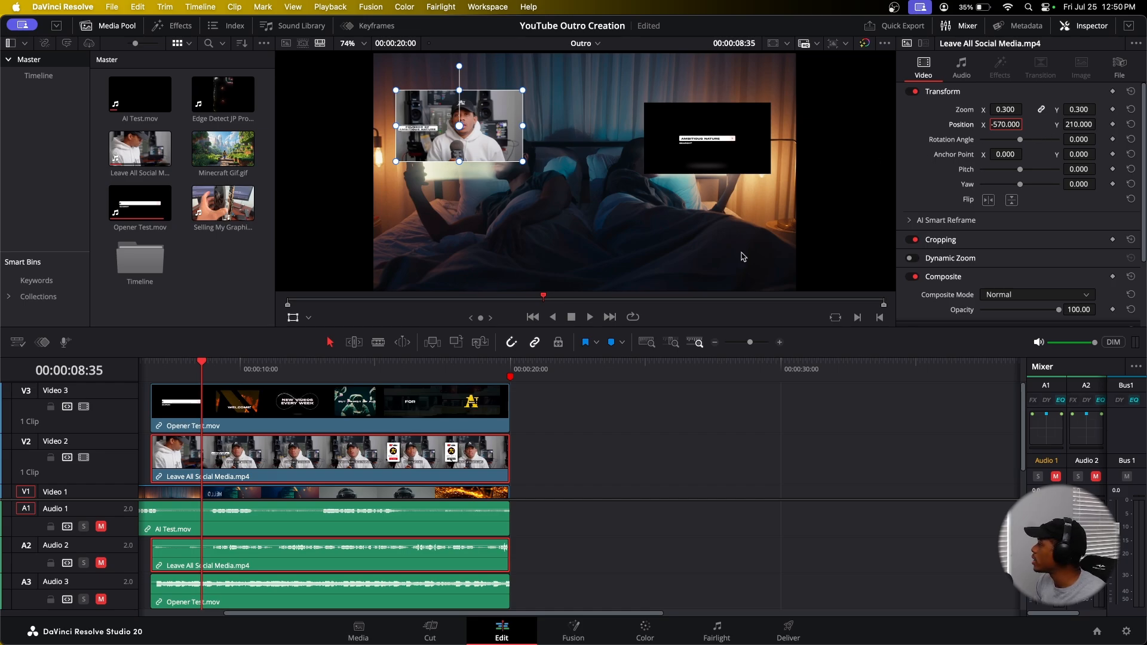
Step: Select the Opener Test clip and set its position to X 570 and Y 210
left_click(729, 149)
left_click(1016, 123)
type("570")
key("Return")
left_click(1076, 125)
type("210")
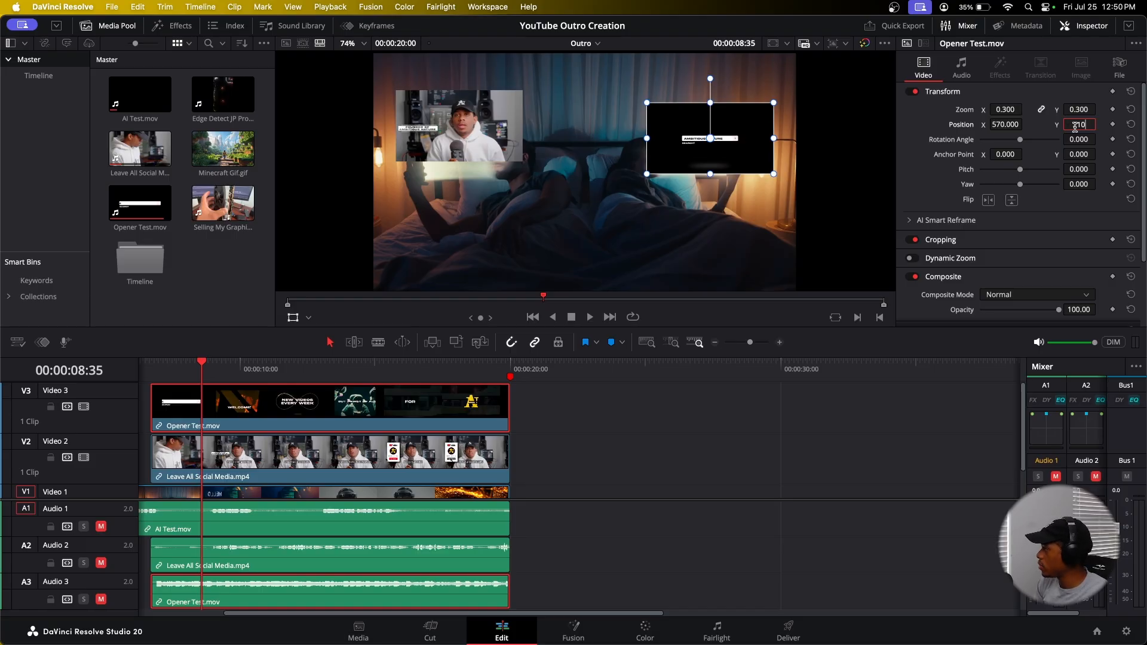
key("Return")
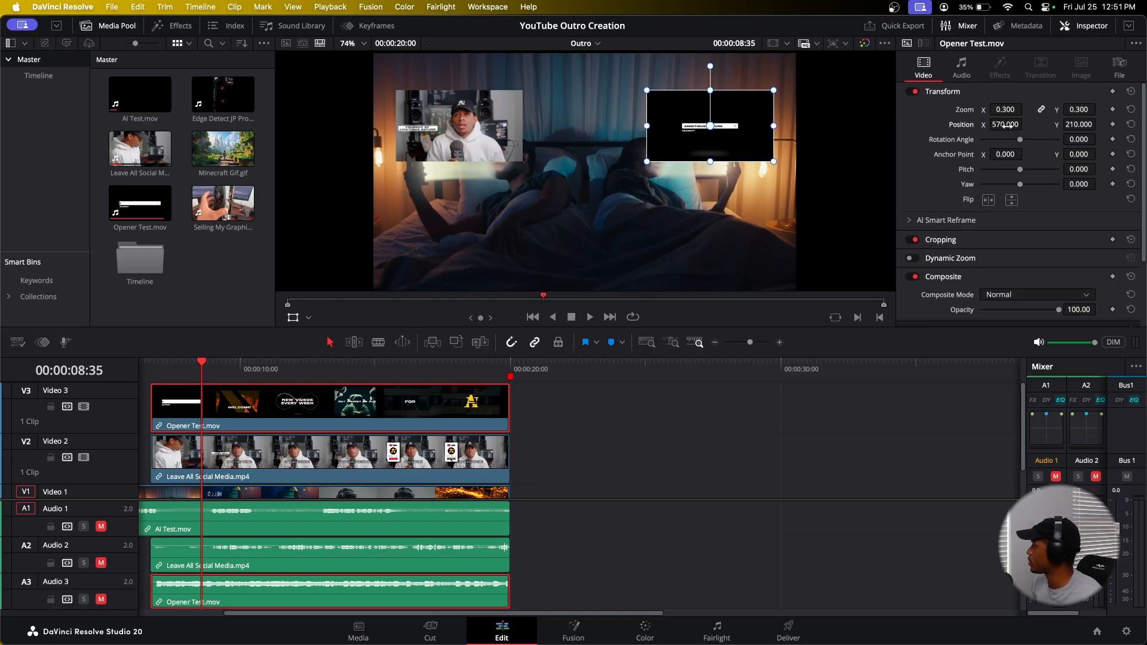
Step: Bring both end-screen clips inward, setting Opener Test's X to 400 and the social media clip's X to -400
mouse_move(1006, 125)
left_mouse_down()
mouse_move(1037, 124)
mouse_move(1007, 125)
left_mouse_up()
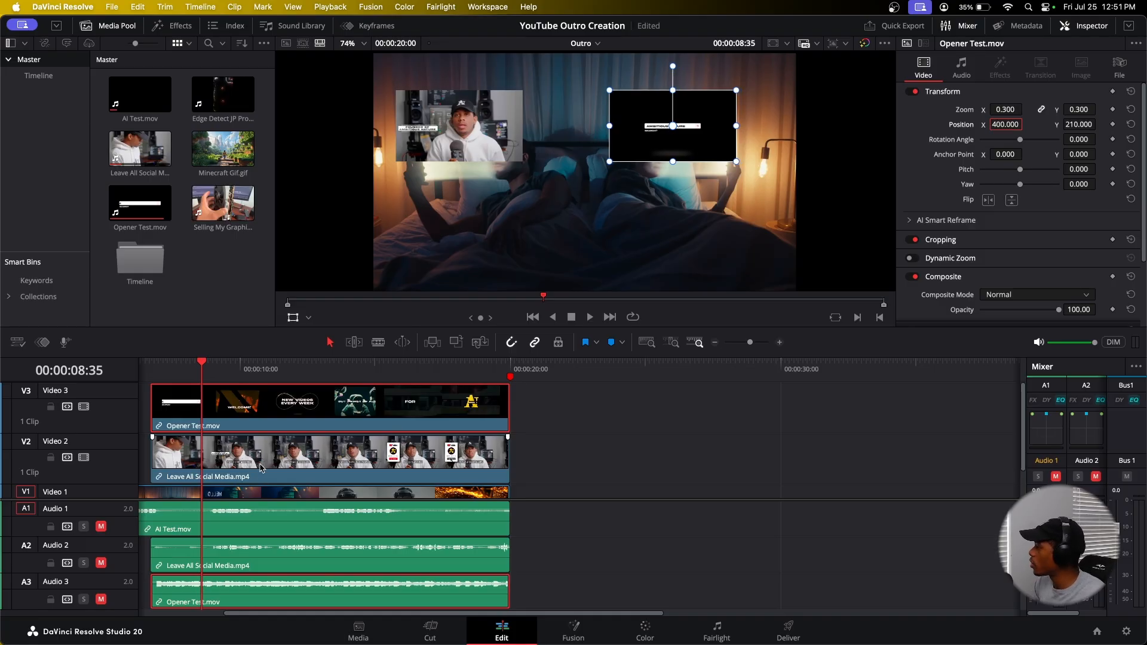
left_click(365, 452)
left_click(1006, 125)
key("BackSpace")
key("Return")
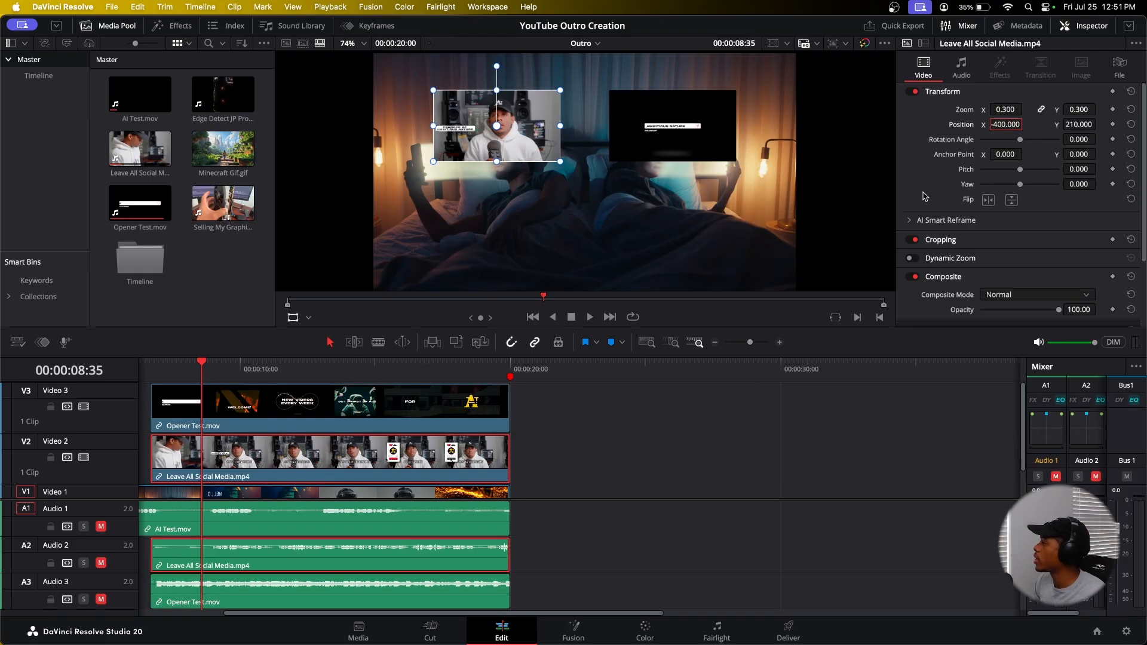
Step: Play back the outro from shortly before the playhead to review the clip placement
left_click(566, 448)
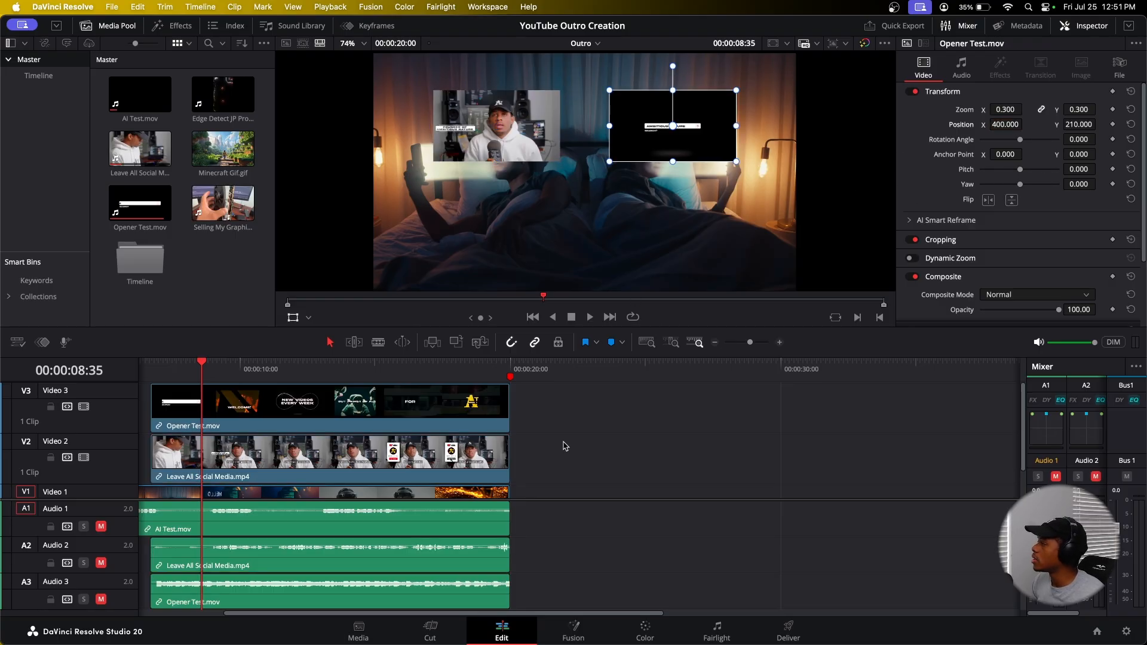
left_click_drag(202, 369, 183, 370)
key("space")
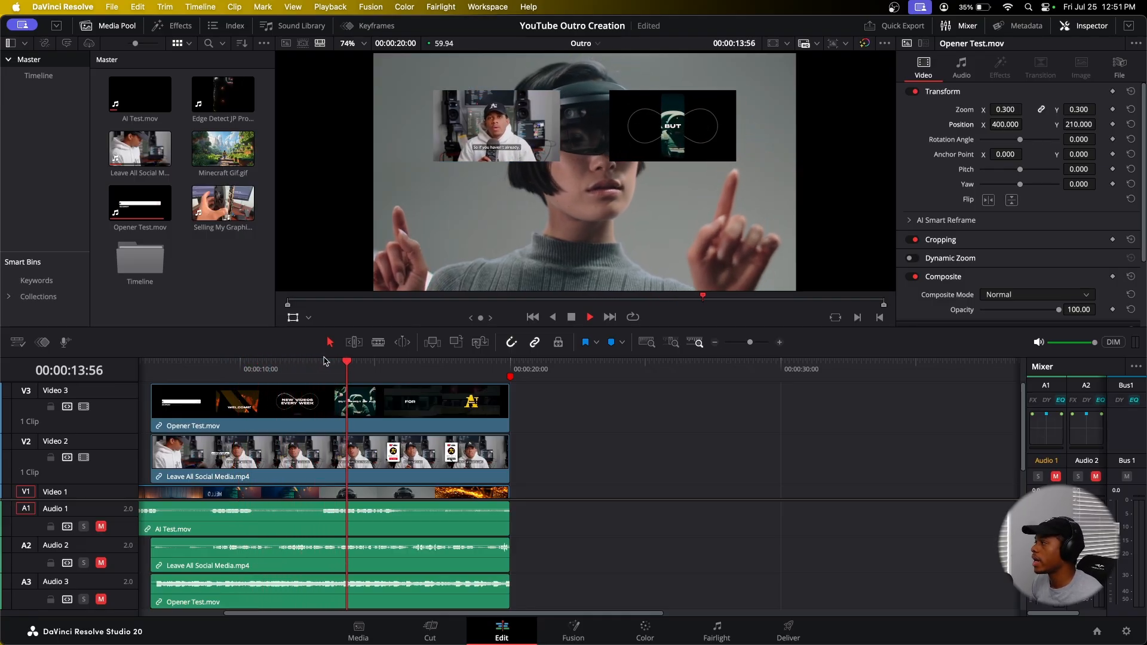
left_click(301, 406)
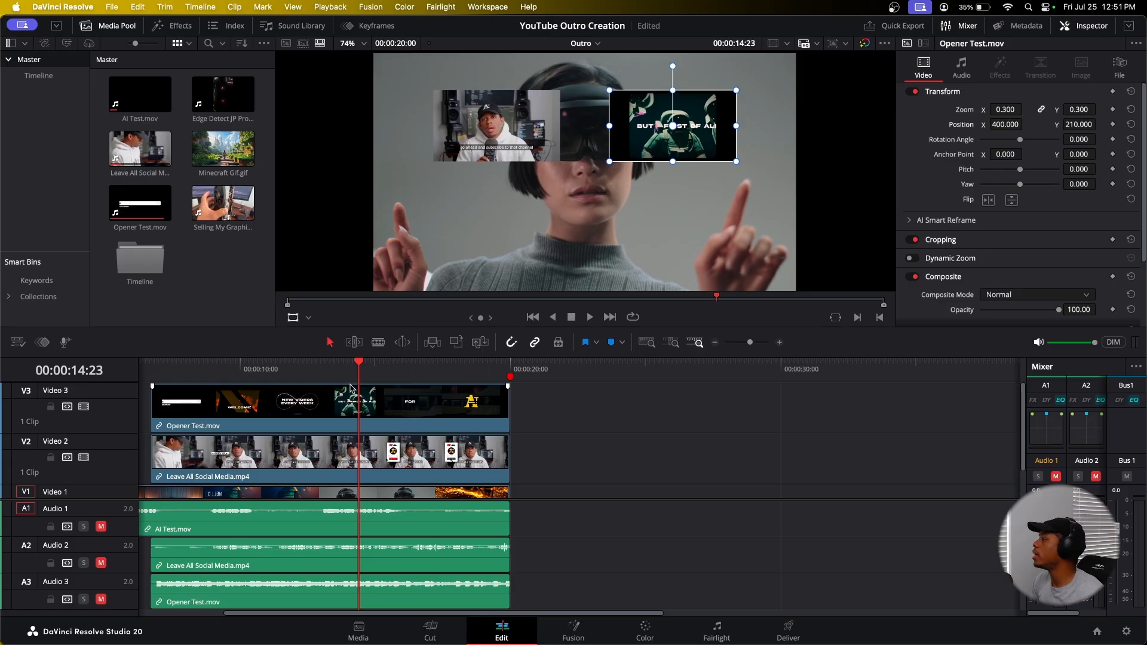
scroll(385, 472, "down", 2)
left_click(383, 476)
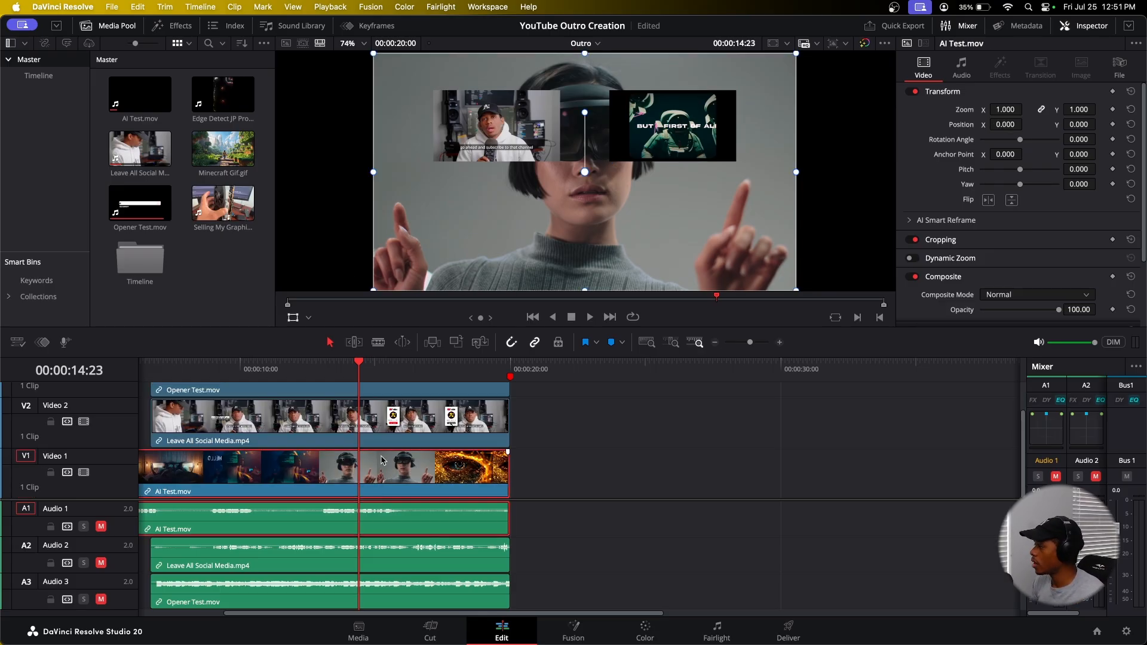
left_click_drag(1060, 310, 1039, 312)
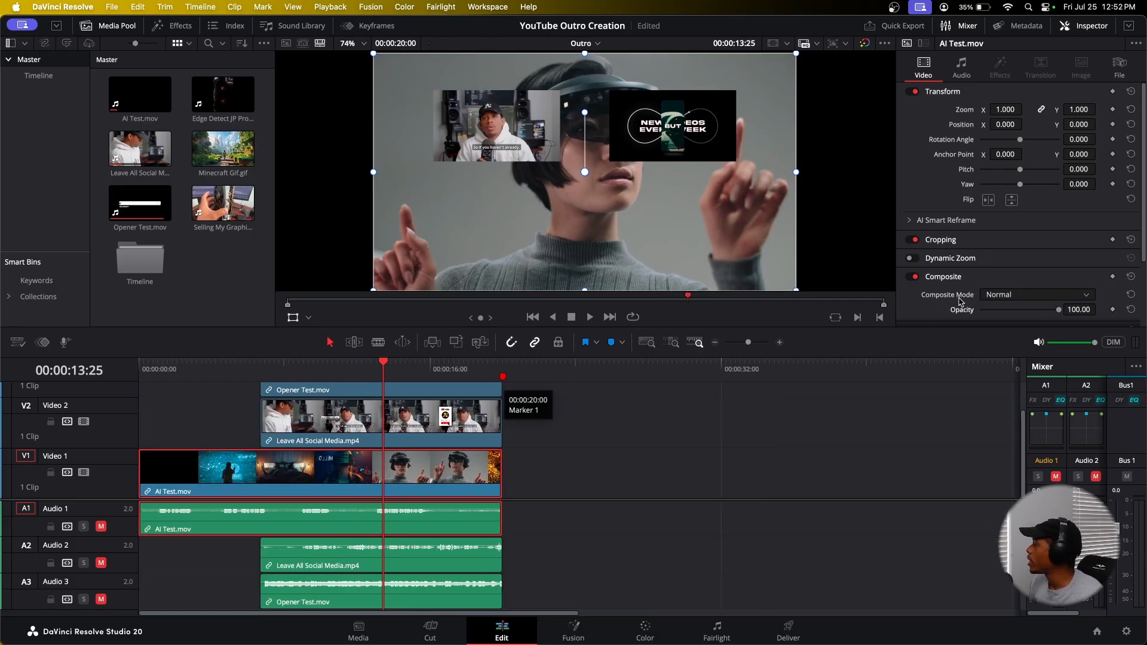
left_click_drag(1061, 316, 1005, 325)
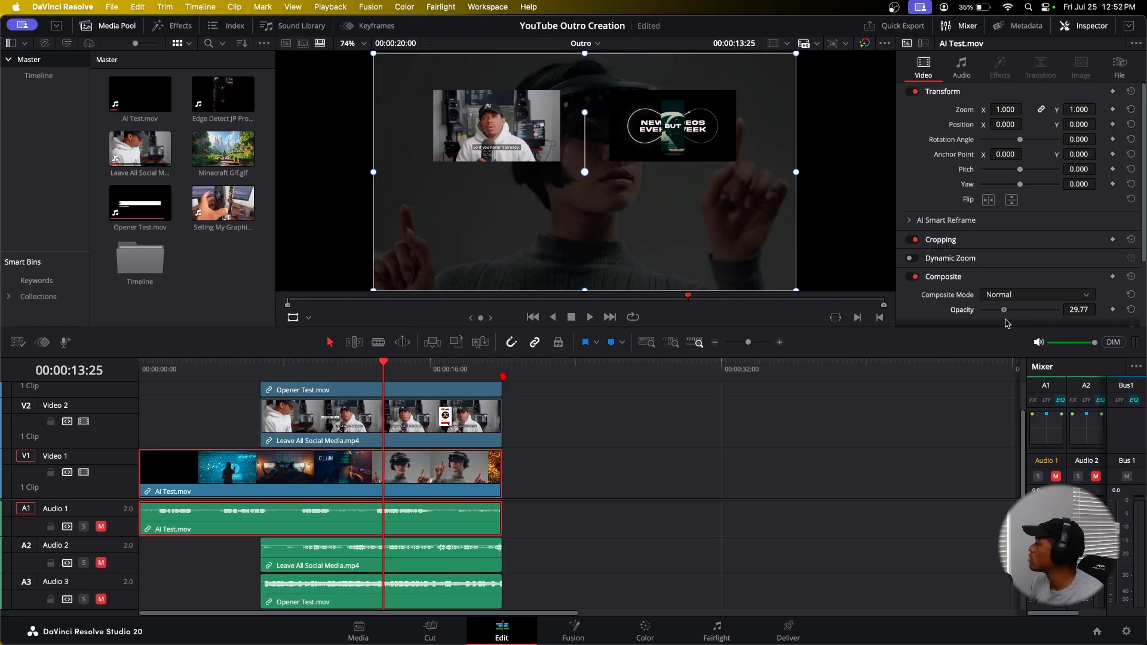
left_click(1131, 310)
key("Home")
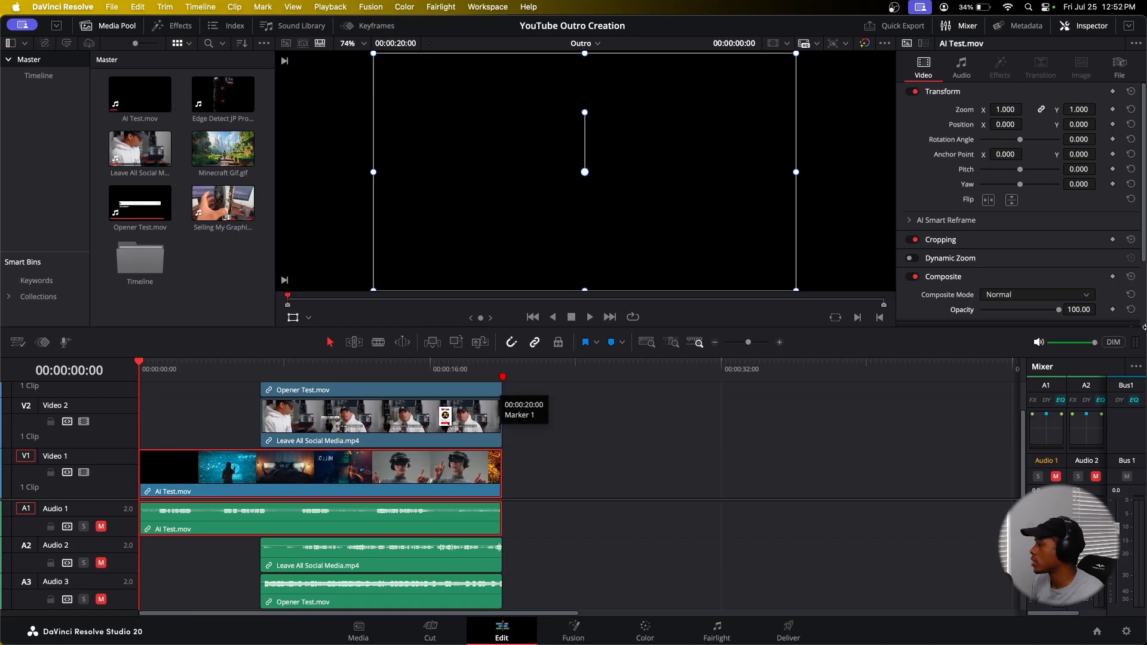
Step: Select the AI Test background clip and add an opacity keyframe at 100 at the start of the timeline
scroll(1097, 311, "down", 2)
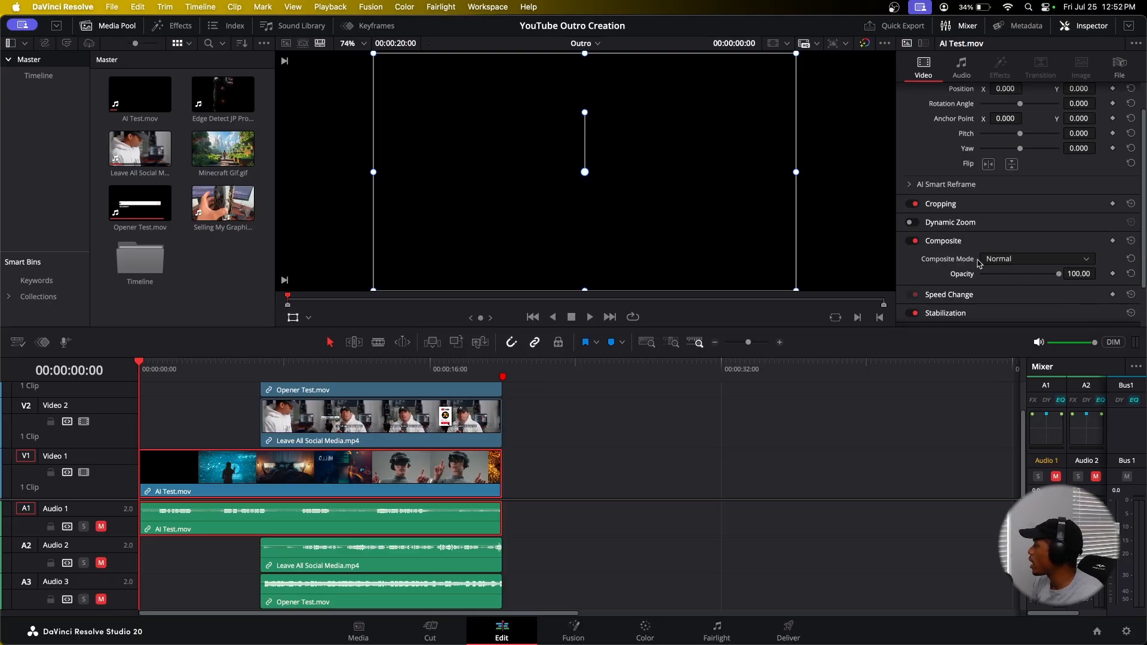
scroll(988, 240, "up", 2)
double_click(249, 476)
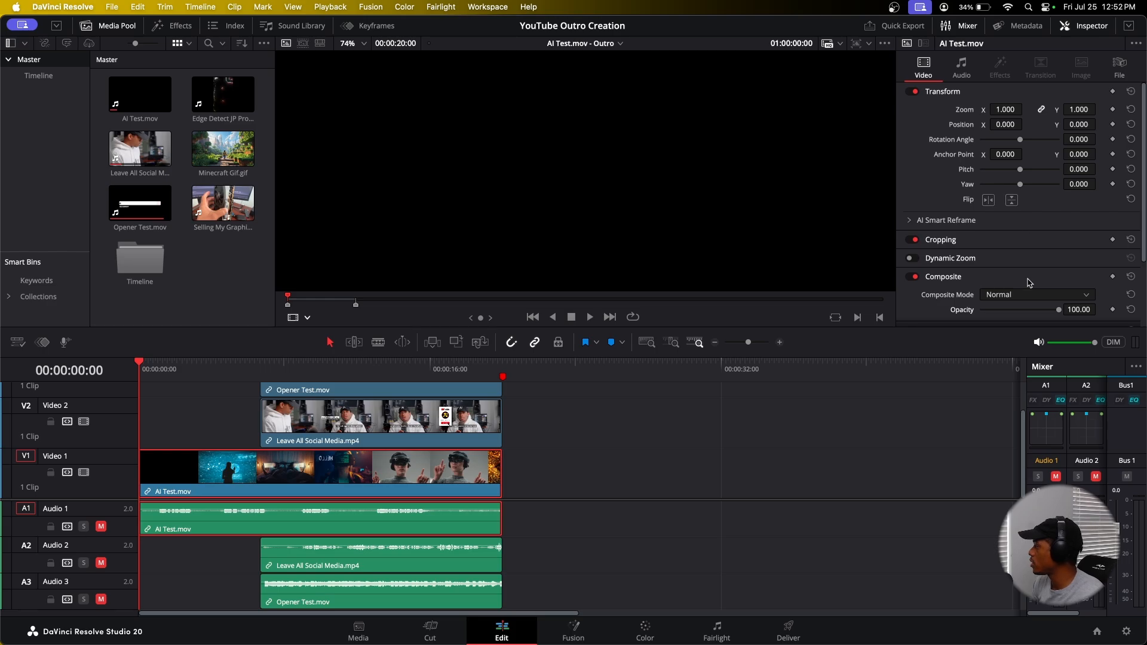
left_click(1114, 310)
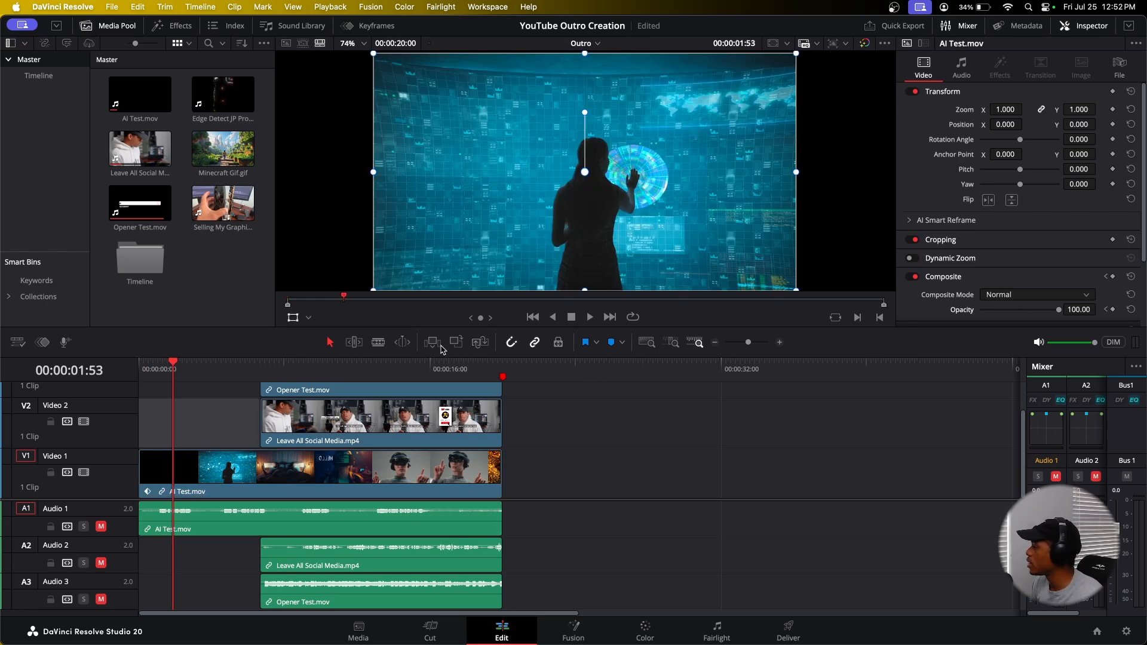
Step: Move about 2.5 seconds into the background clip and keyframe its opacity at 30
left_click_drag(201, 371, 139, 369)
key("space")
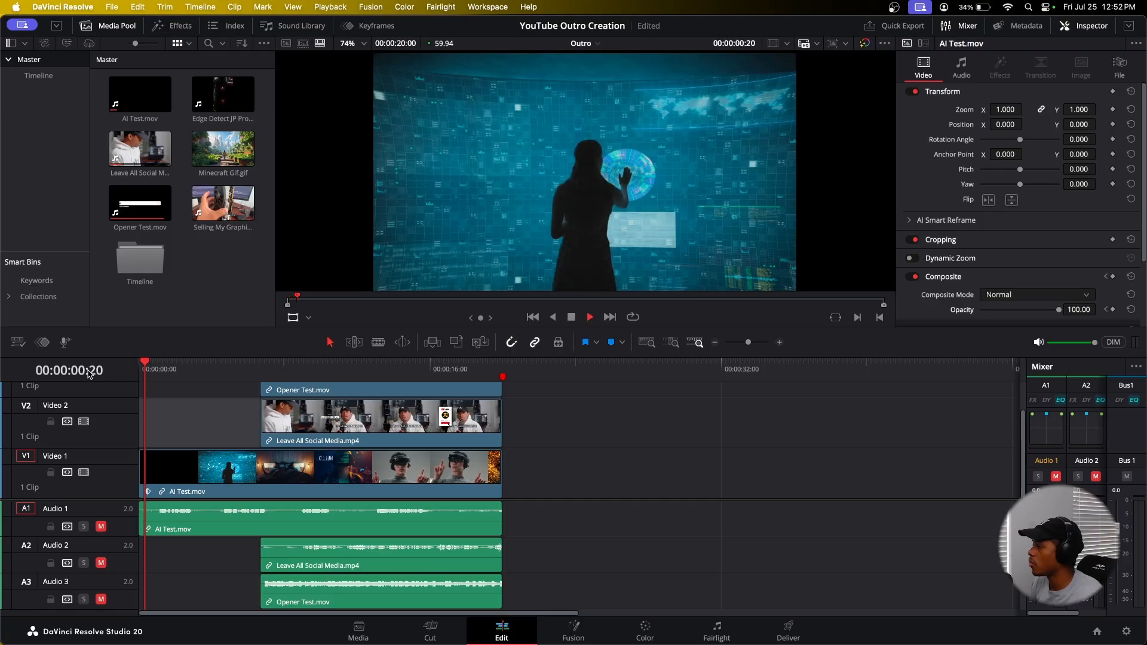
key("space")
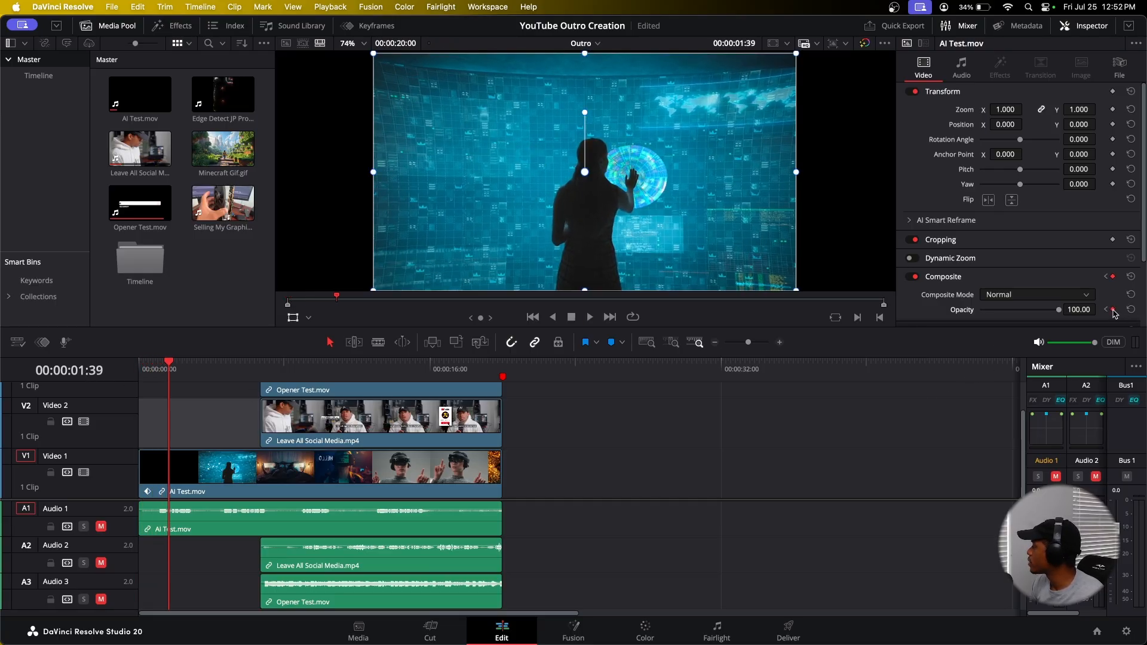
key("space")
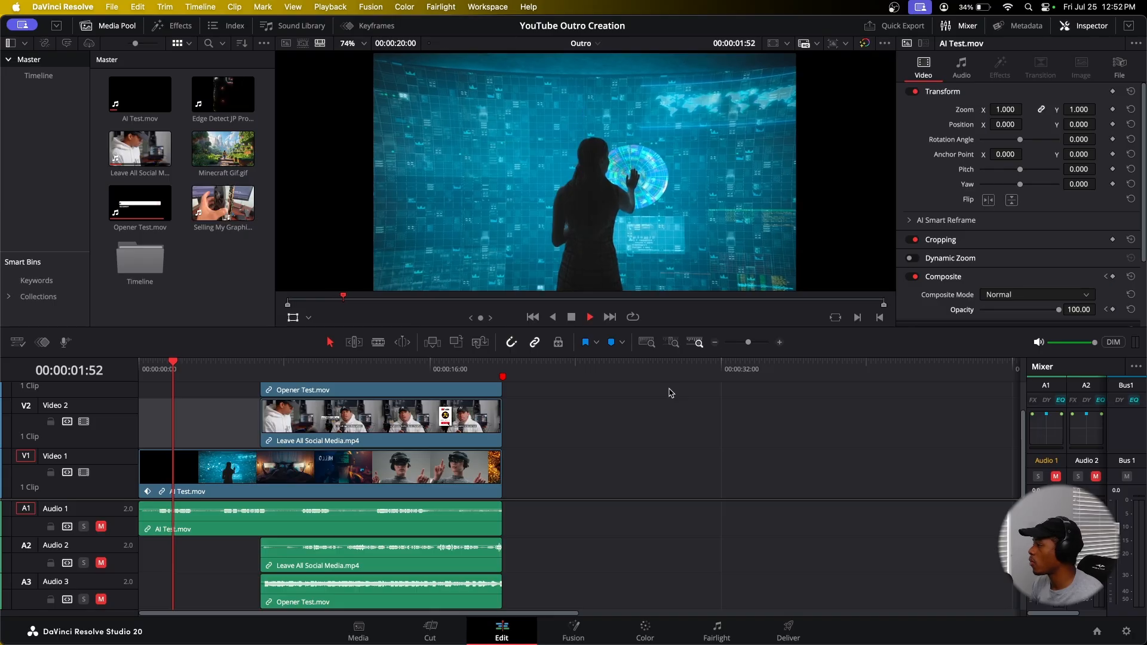
key("space")
left_click(1105, 311)
left_click(1080, 310)
type("30")
key("Return")
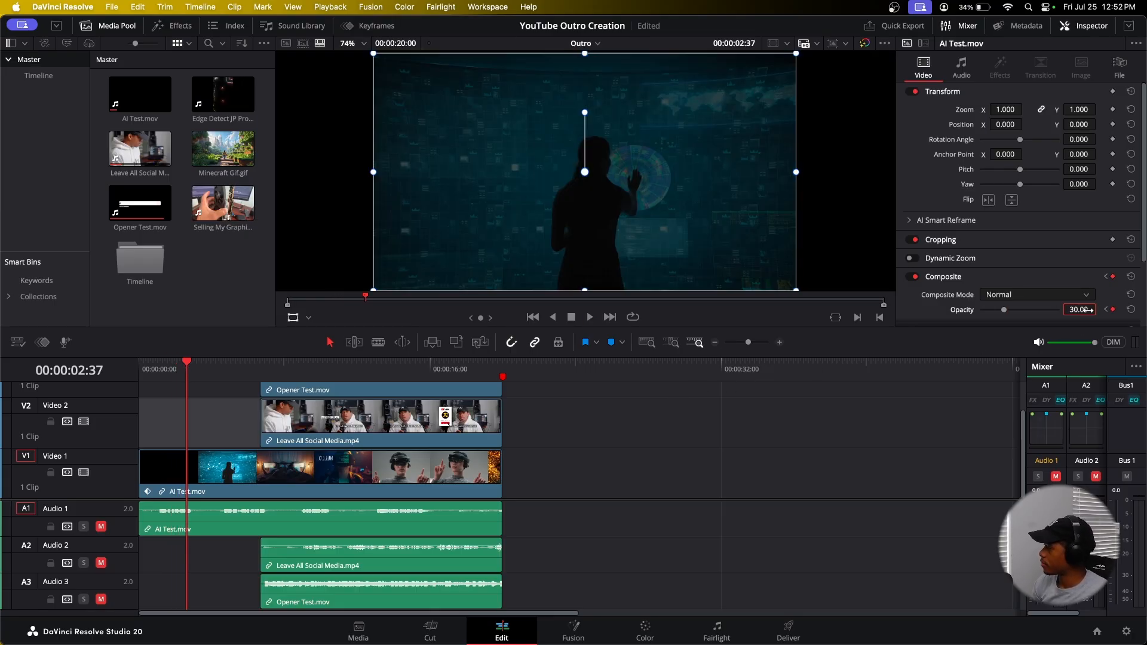
Step: Play back the background opacity fade from the start
key("Home")
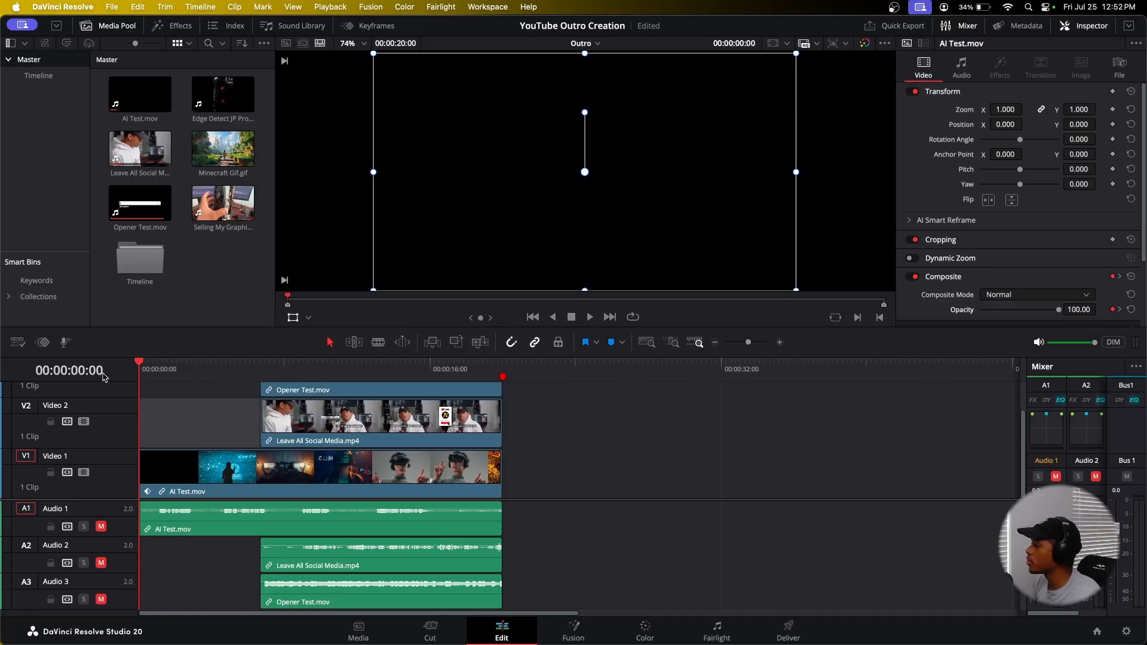
key("space")
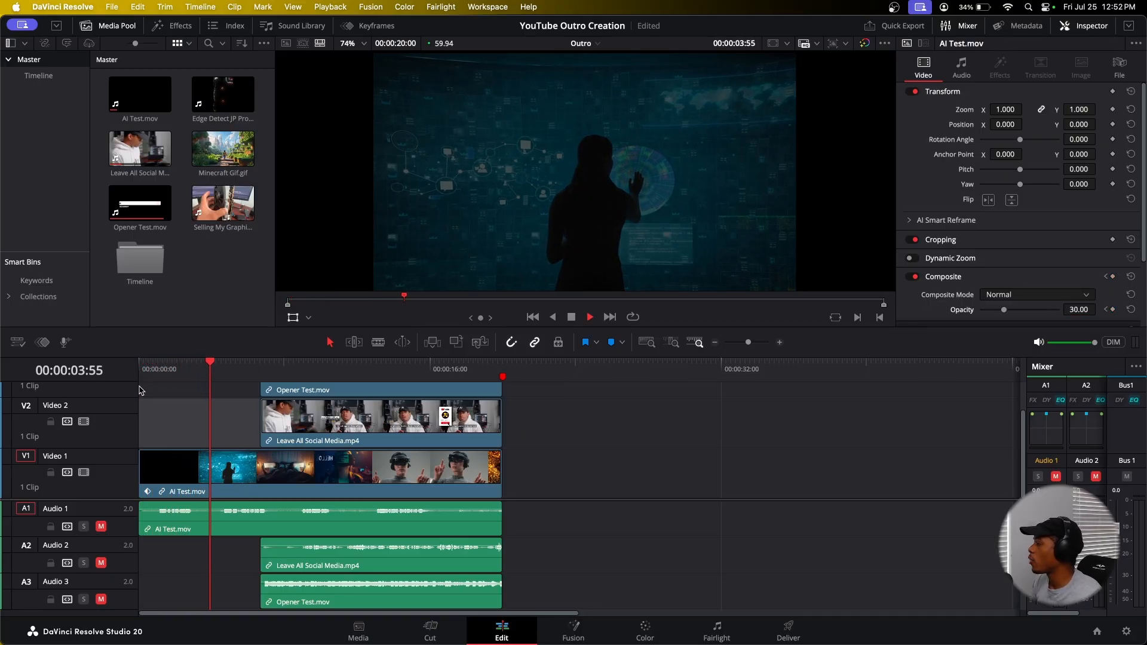
key("space")
scroll(233, 418, "up", 2)
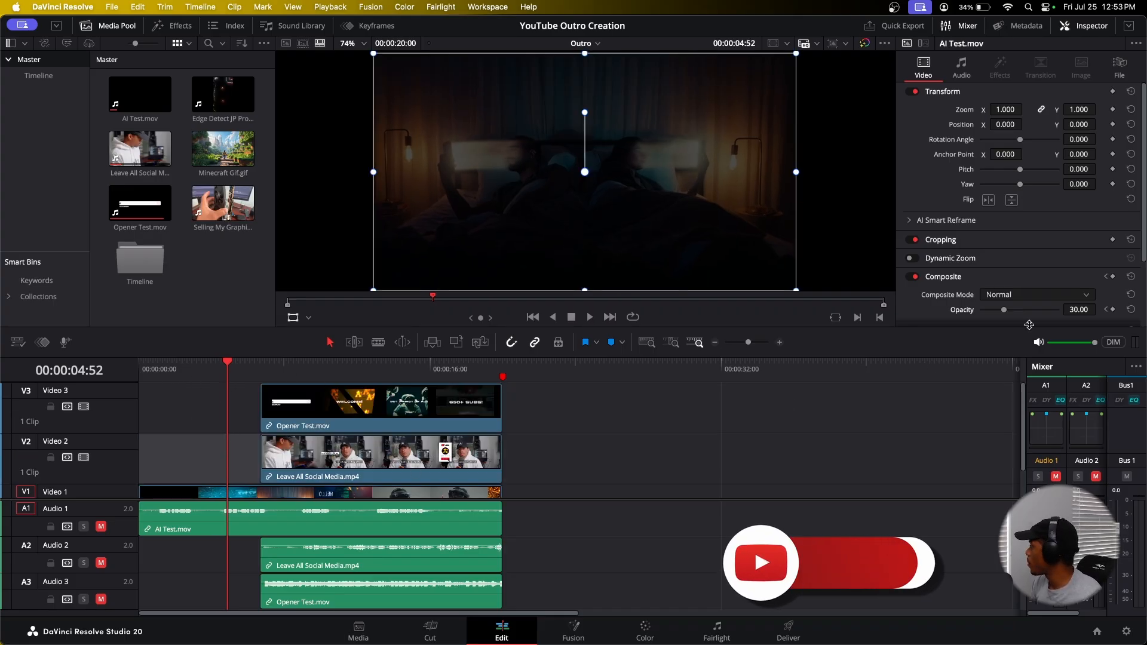
scroll(1057, 294, "down", 2)
left_click(1106, 273)
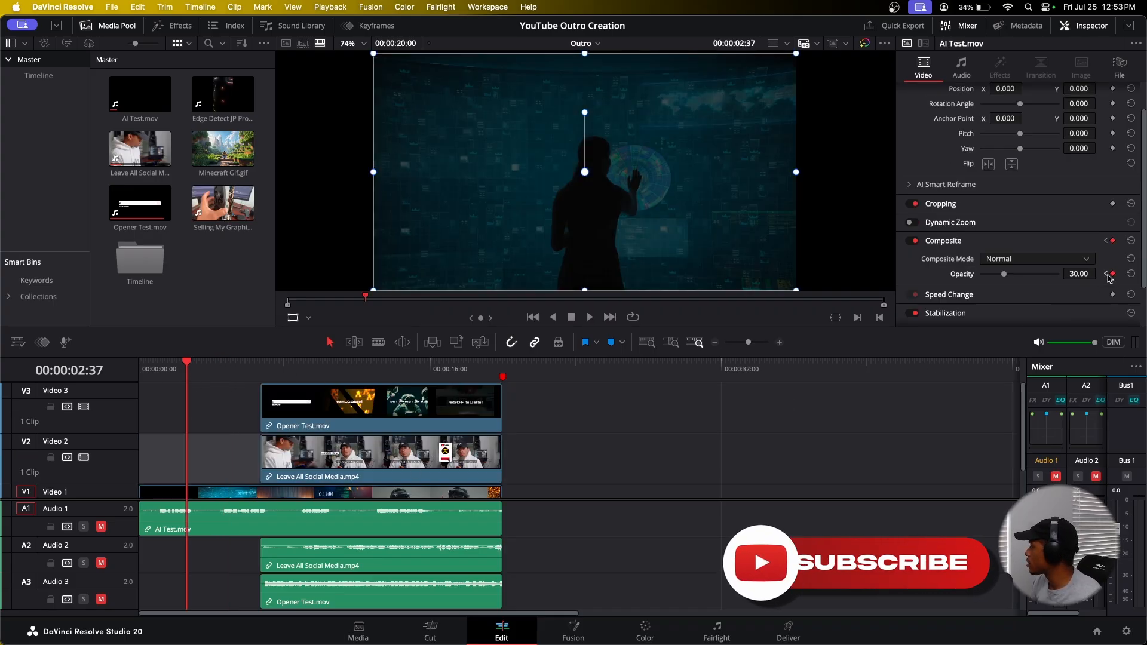
Step: Select the Opener Test and social media clips and move them earlier to start where the fade ends
left_click_drag(242, 397, 272, 452)
left_click_drag(321, 419, 246, 419)
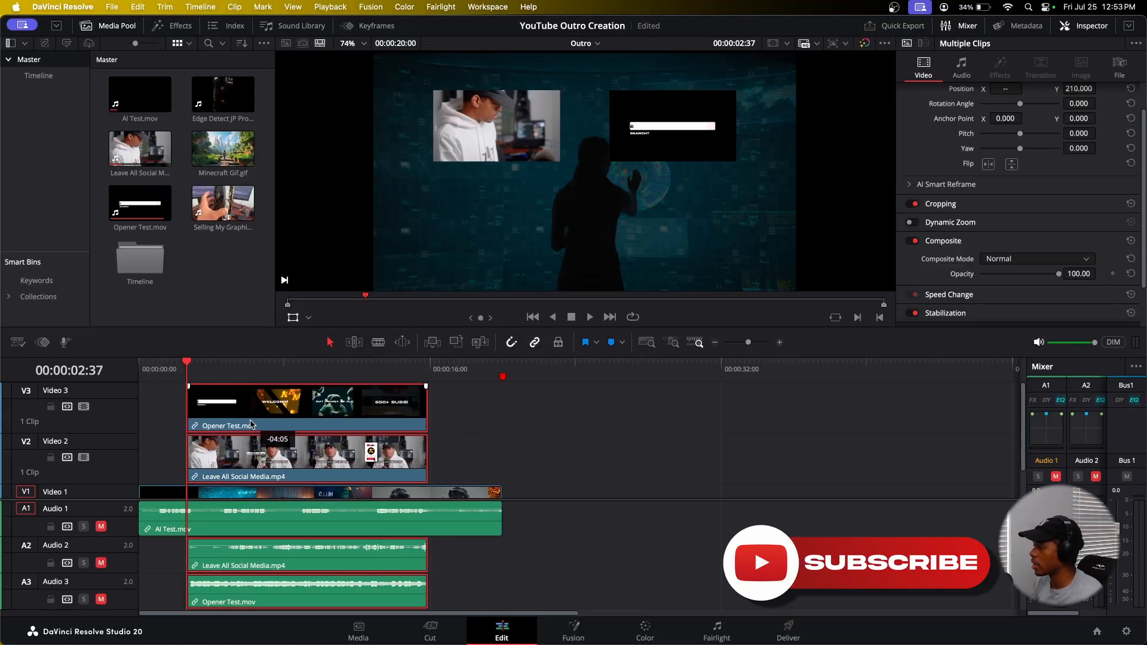
Step: Zoom into the timeline and play back the point where the end-screen clips appear
scroll(327, 438, "up", 6)
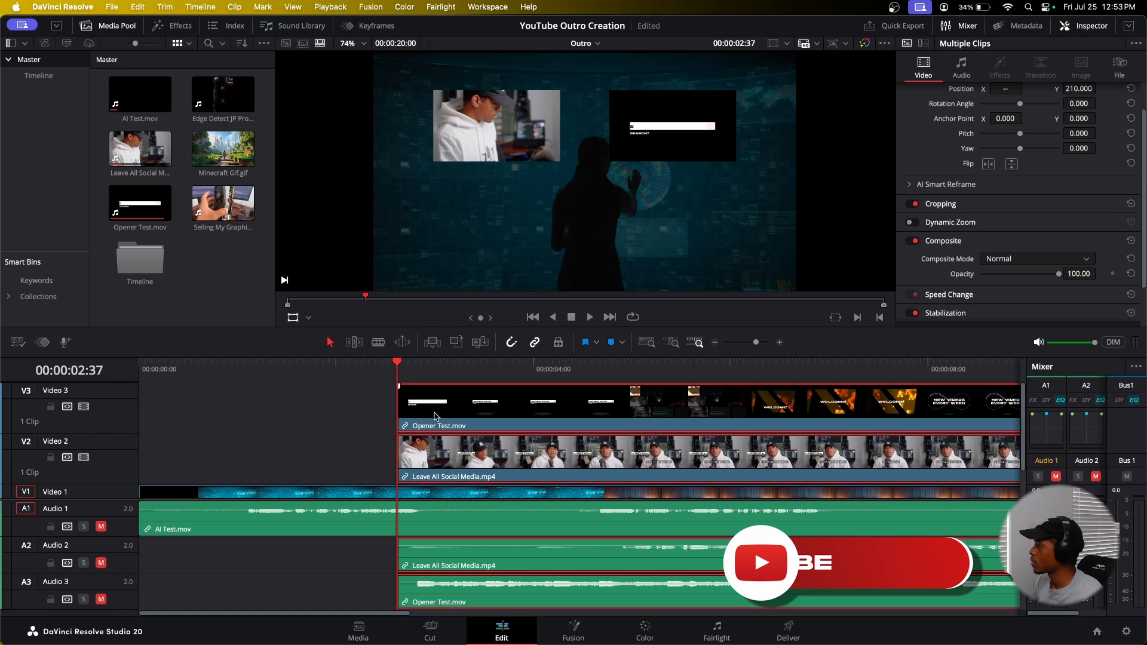
scroll(429, 429, "down", 1)
left_click(232, 372)
key("space")
key("space")
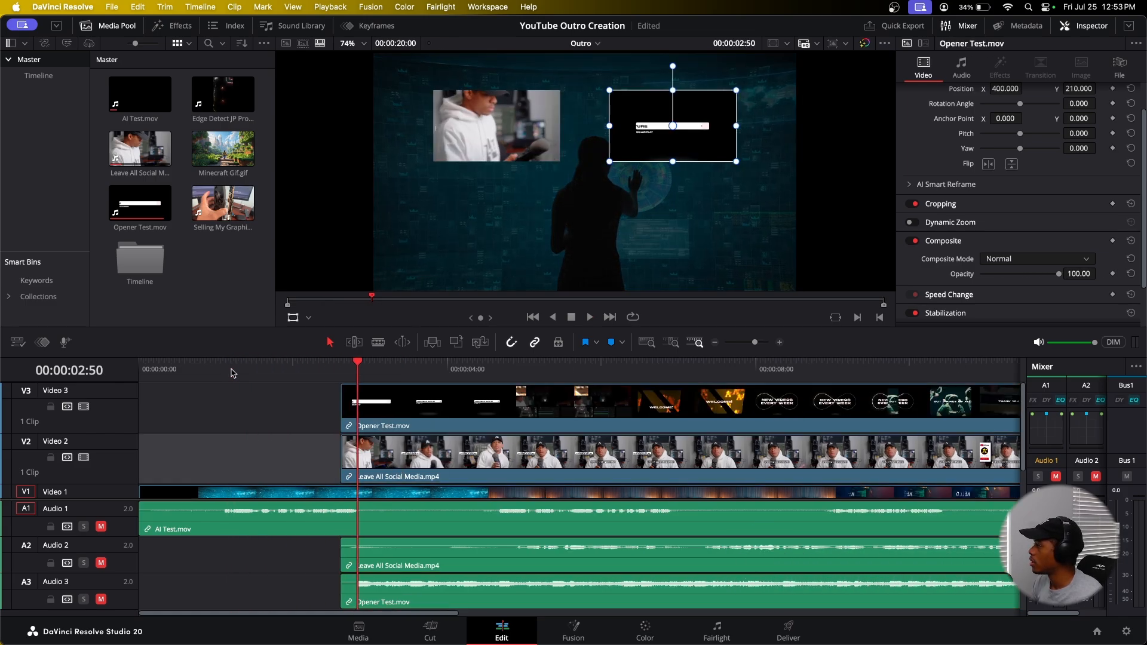
left_click(269, 371)
key("space")
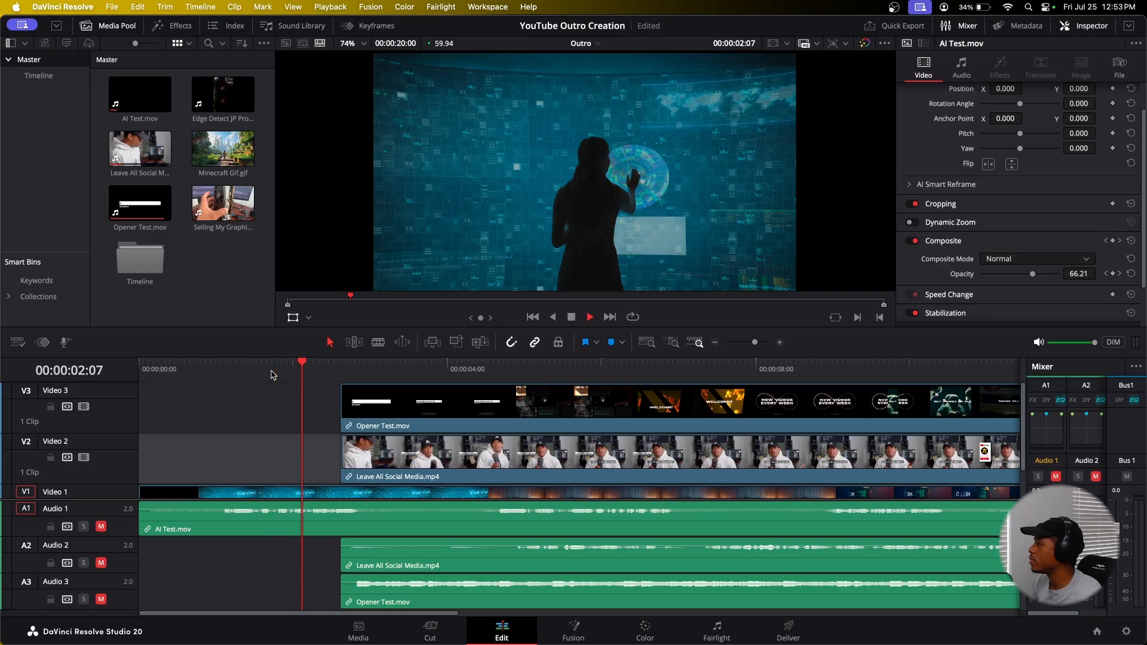
Step: Nudge the end-screen clips slightly earlier on the timeline and play the result
key("space")
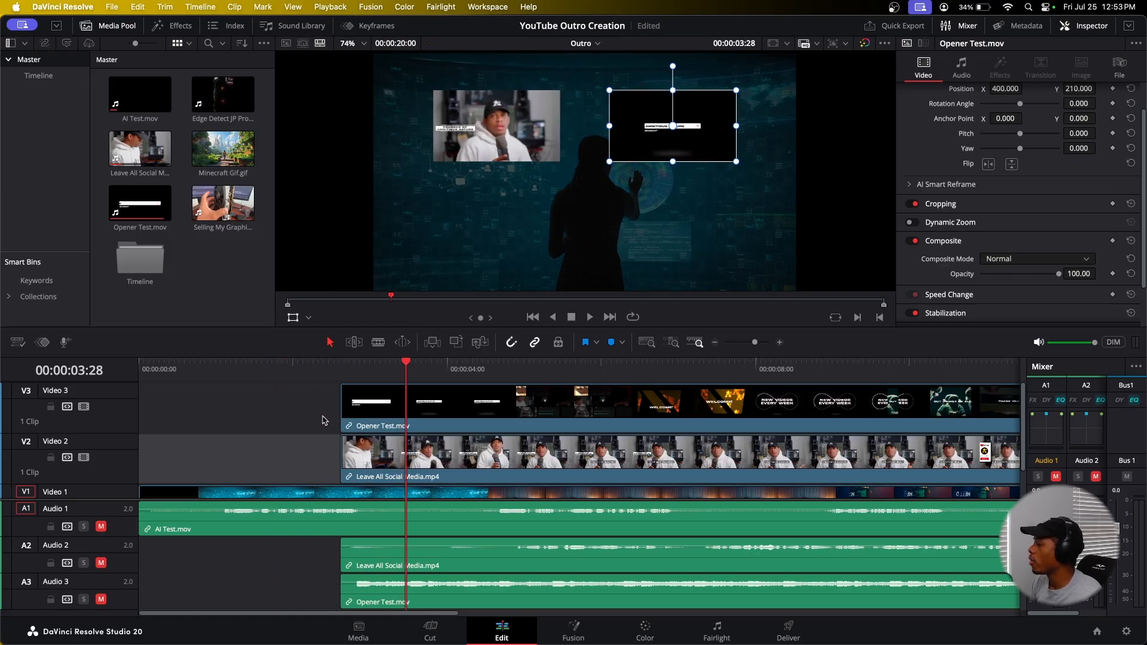
left_click(350, 392)
left_click_drag(342, 386, 379, 365)
left_click_drag(343, 438, 380, 440)
left_click(294, 366)
key("space")
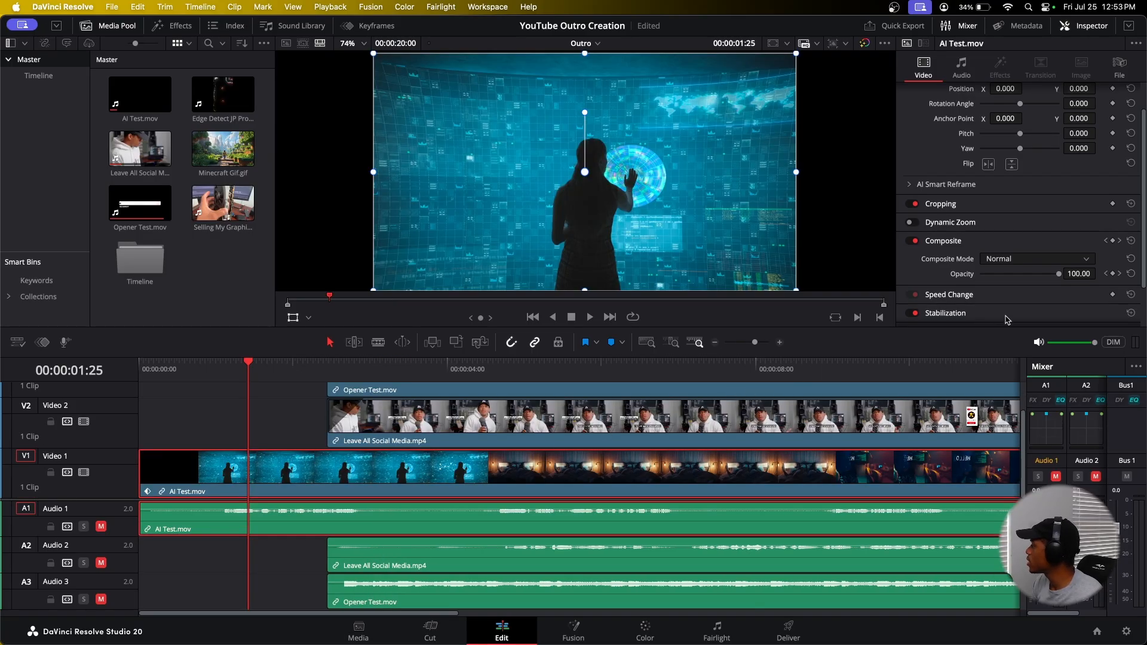
Step: Jump to the background's first opacity keyframe and align the start of both end-screen clips with it
key("Home")
left_click(1109, 275)
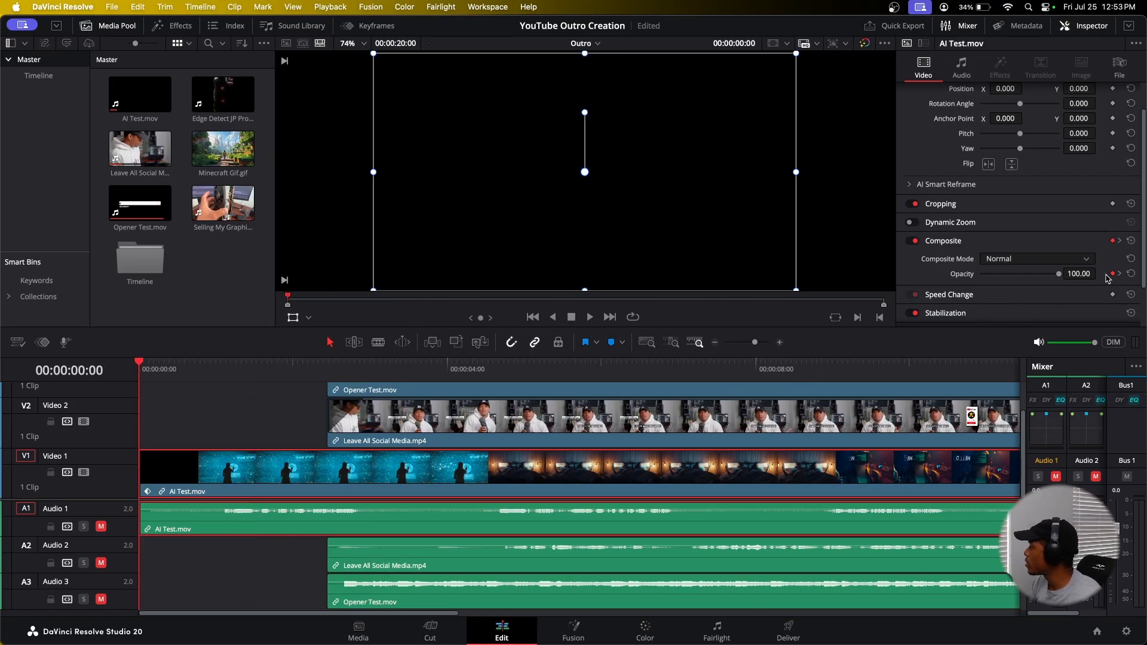
left_click(1120, 275)
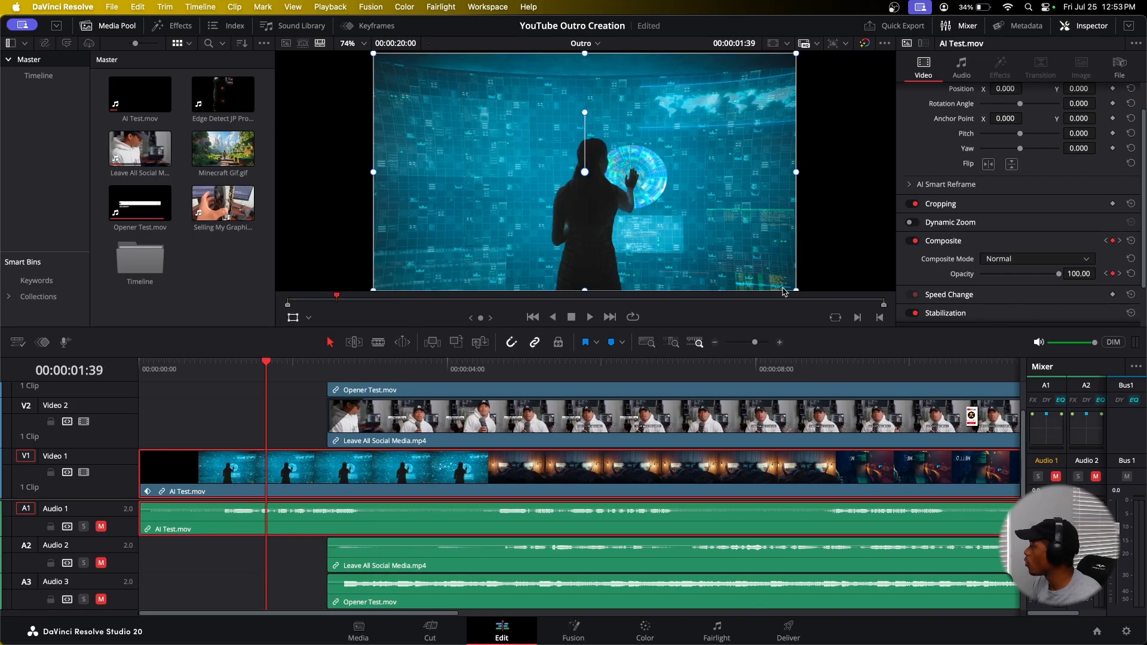
scroll(286, 412, "up", 2)
left_click_drag(300, 403, 321, 429)
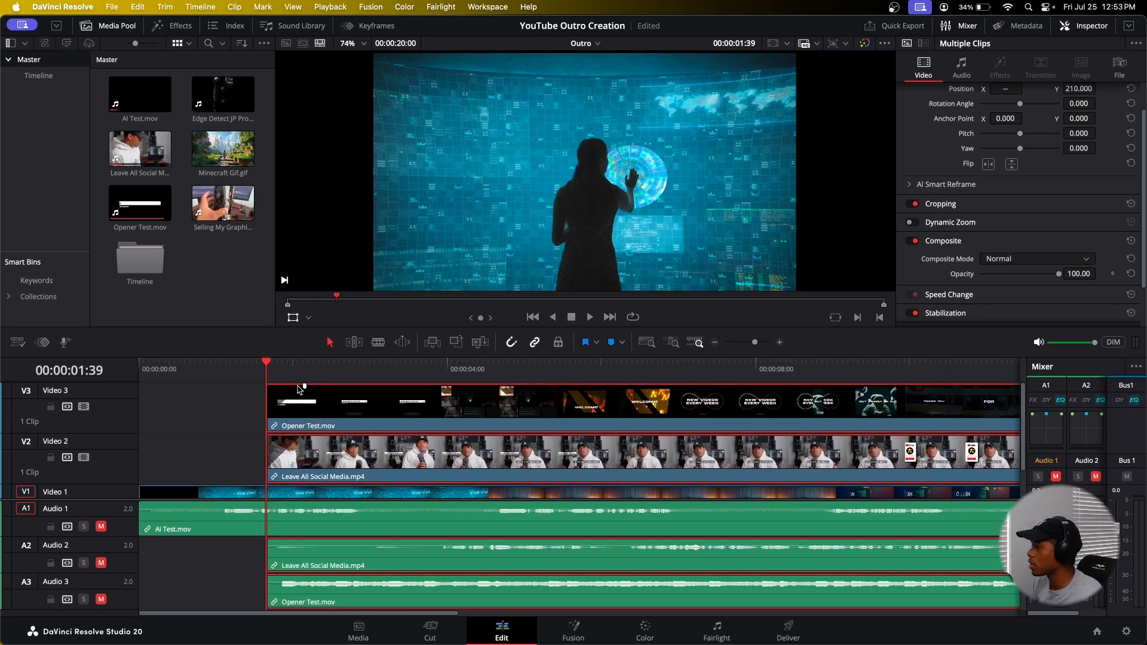
left_click(460, 496)
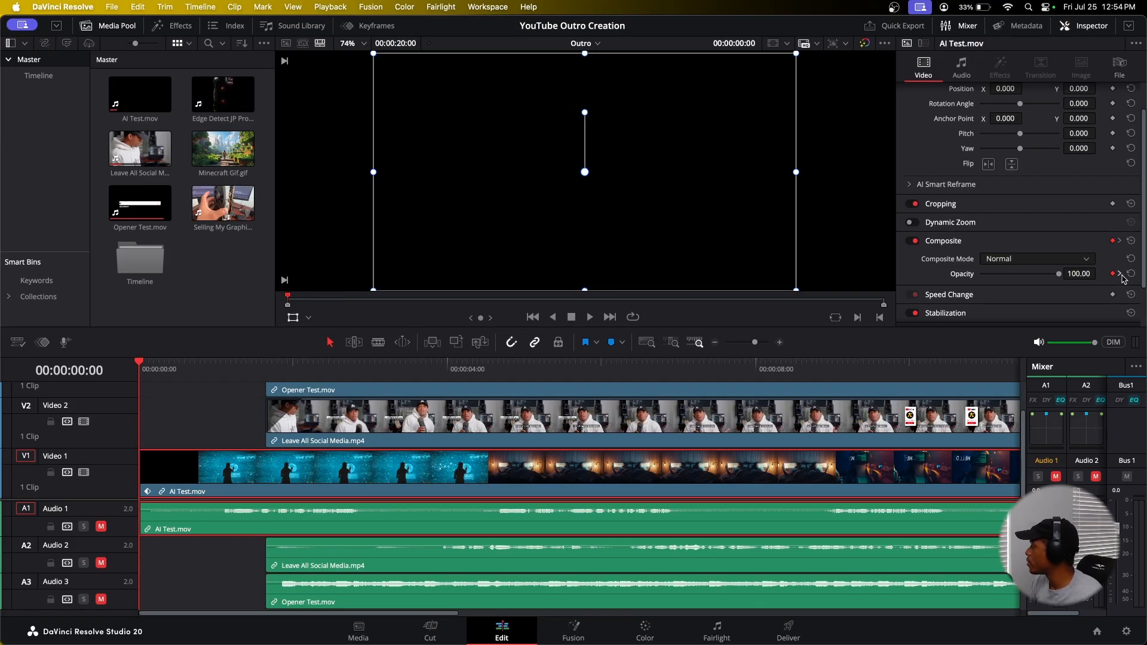
Step: Step through the background's opacity keyframes and play the outro from the start to review when the end-screen clips appear
left_click(1120, 274)
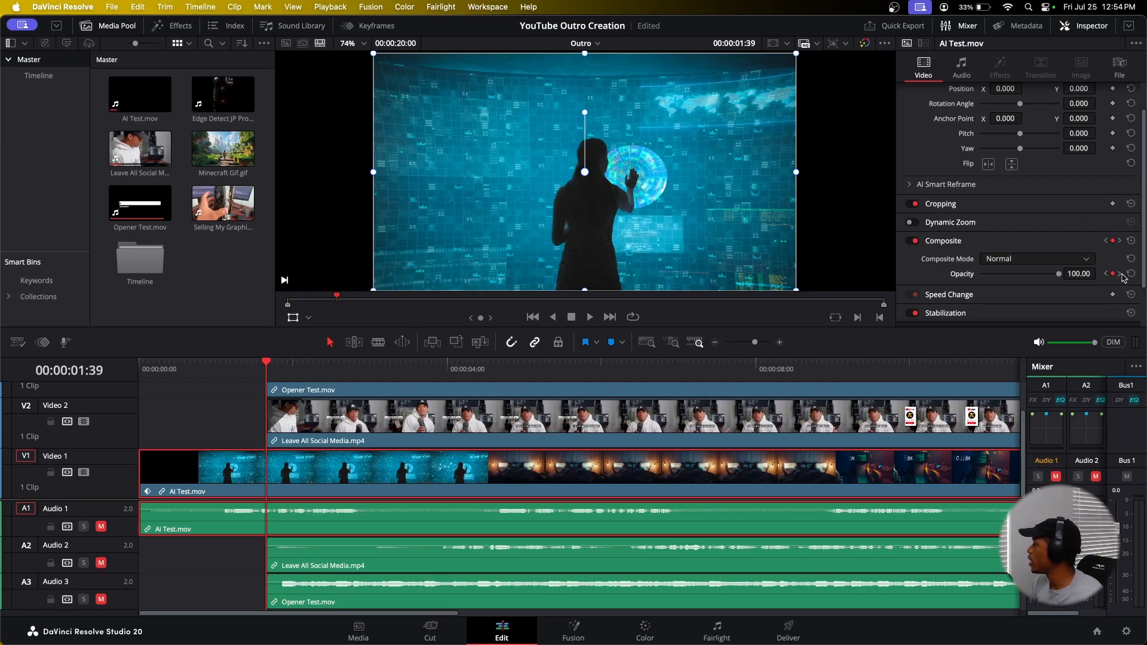
left_click(1121, 274)
scroll(336, 422, "up", 2)
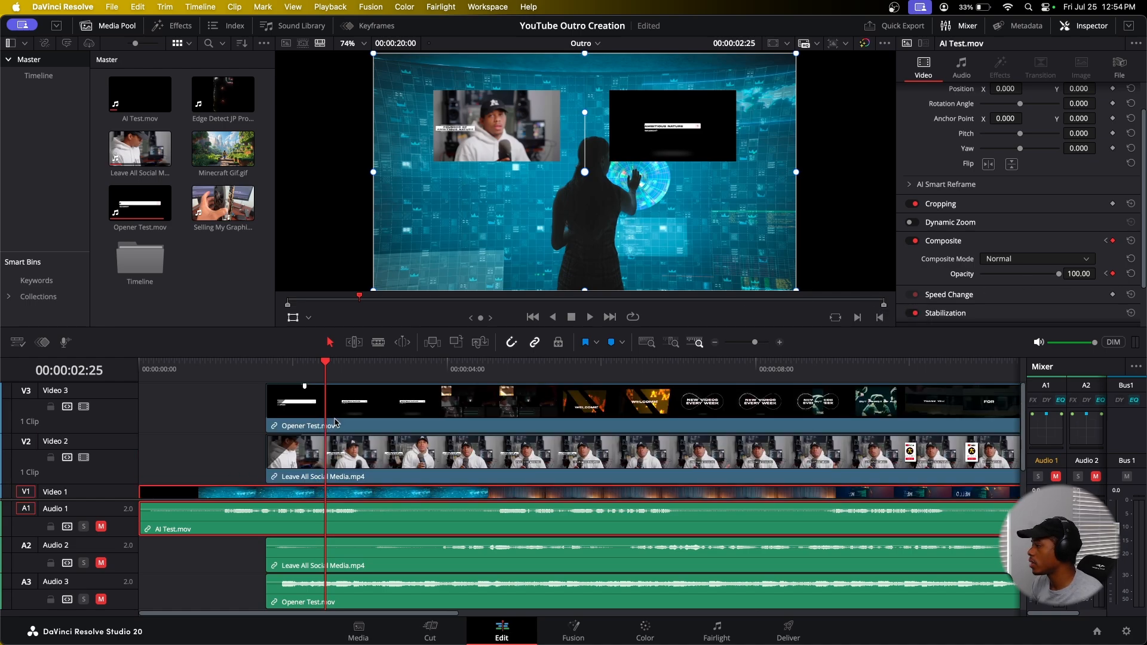
left_click(305, 427)
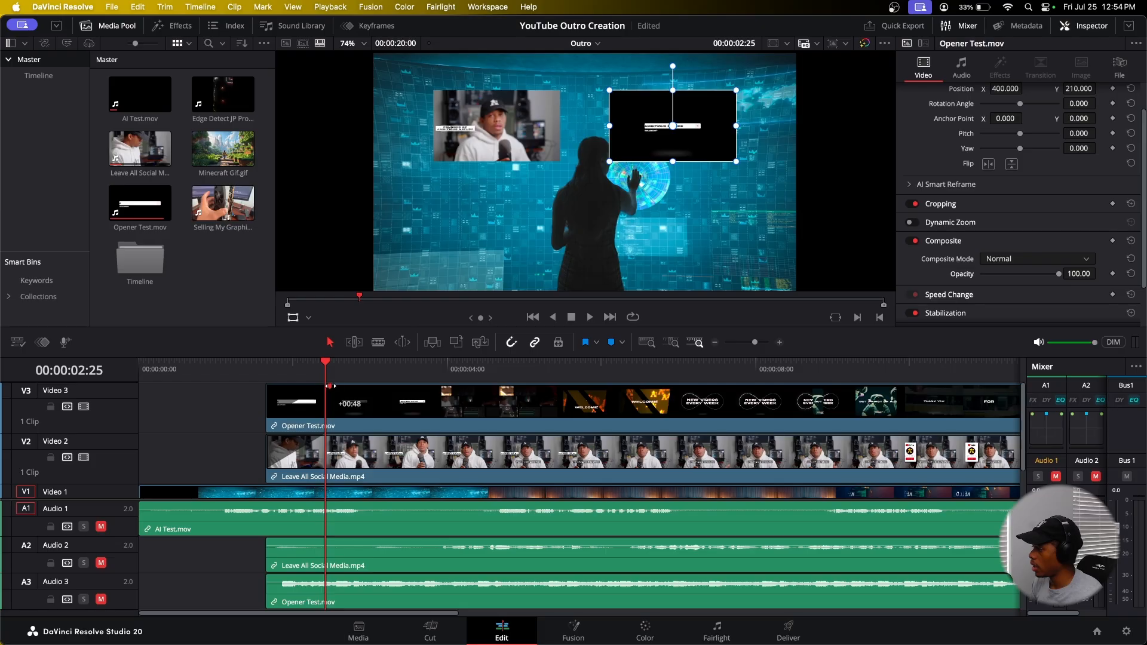
left_click_drag(227, 366, 138, 373)
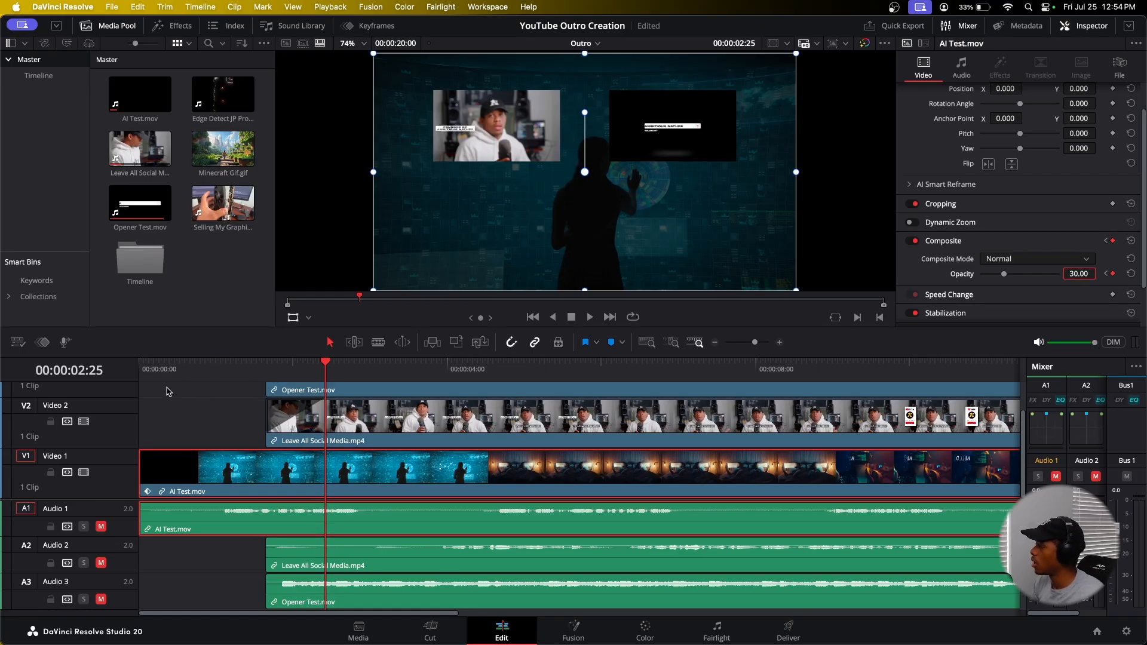
left_click_drag(177, 367, 125, 372)
key("space")
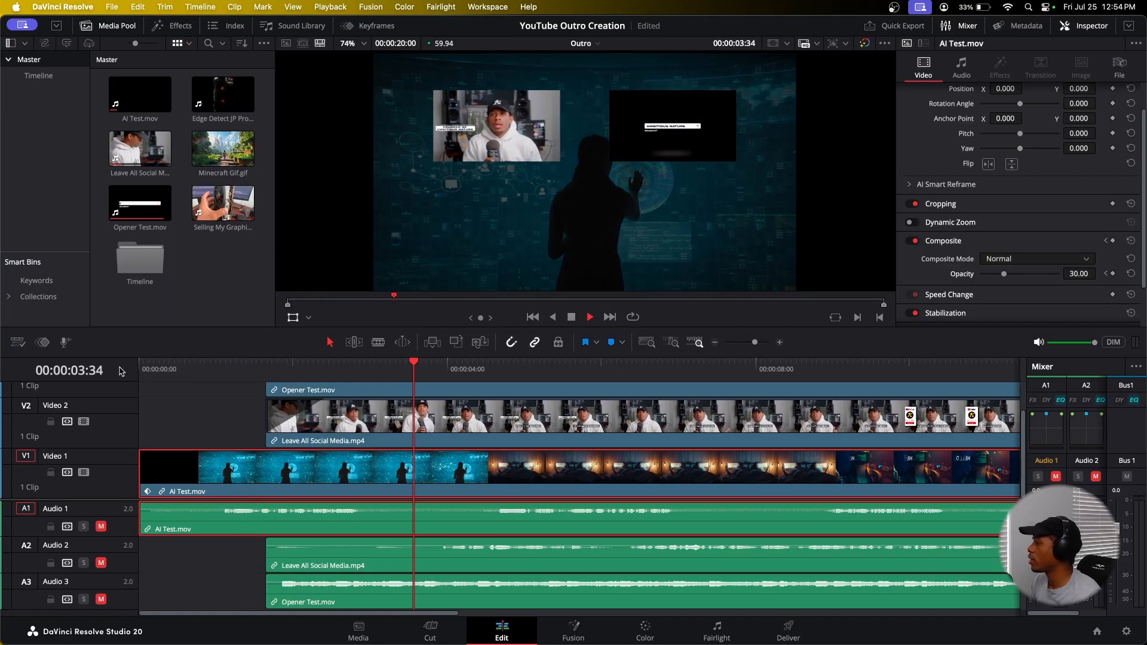
left_click_drag(155, 370, 88, 372)
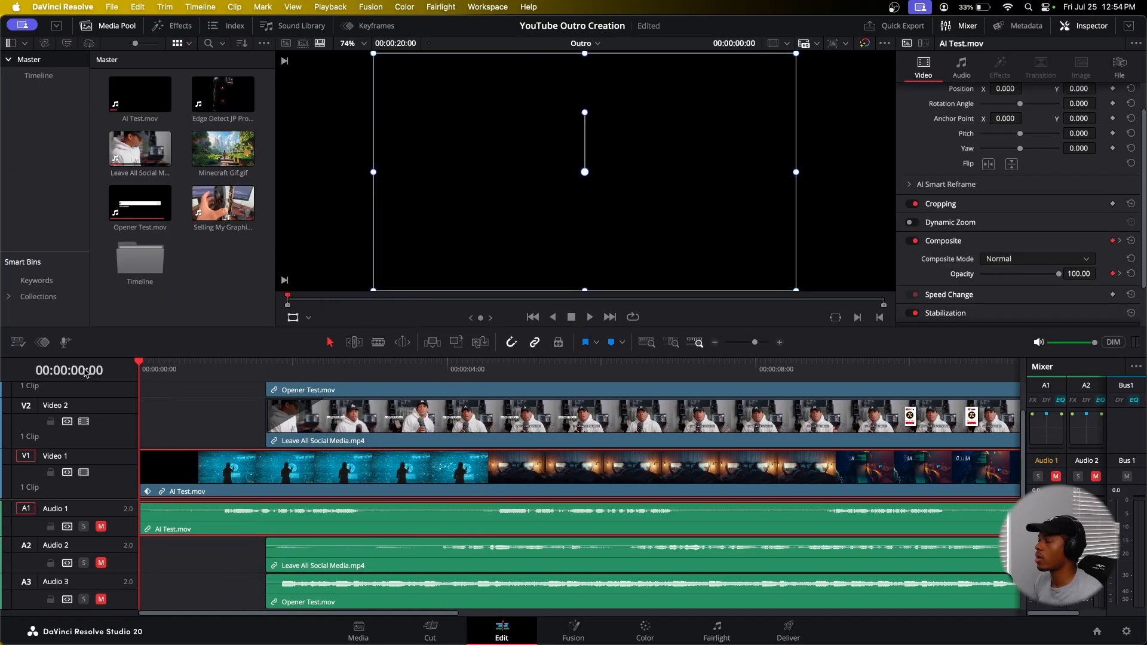
key("space")
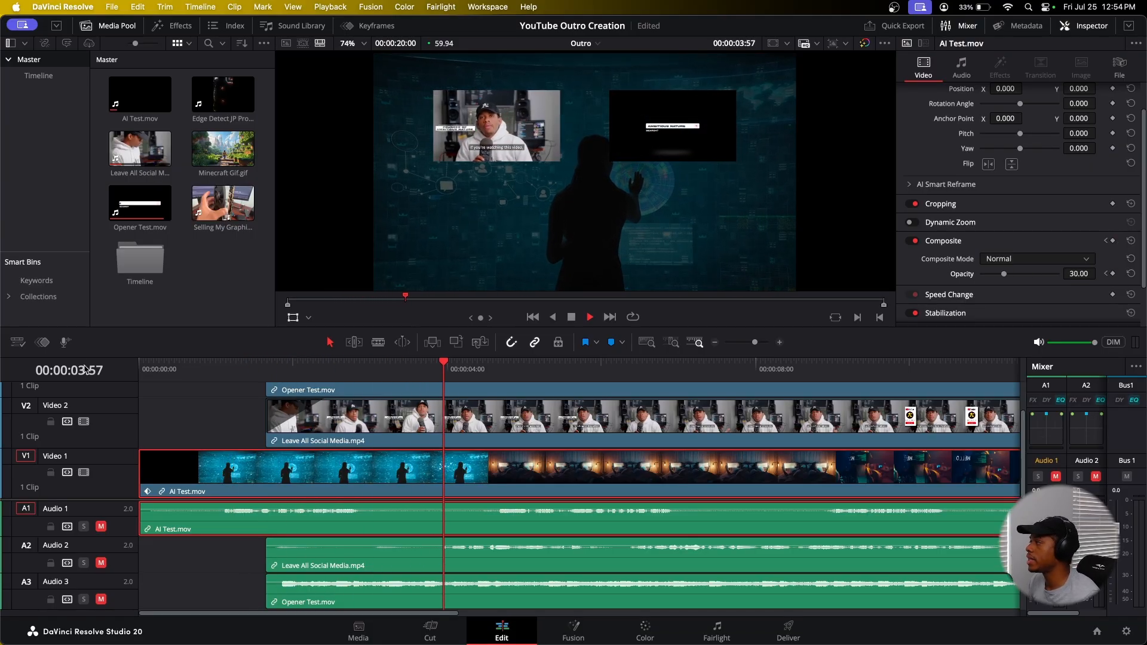
left_click_drag(178, 376, 102, 375)
key("space")
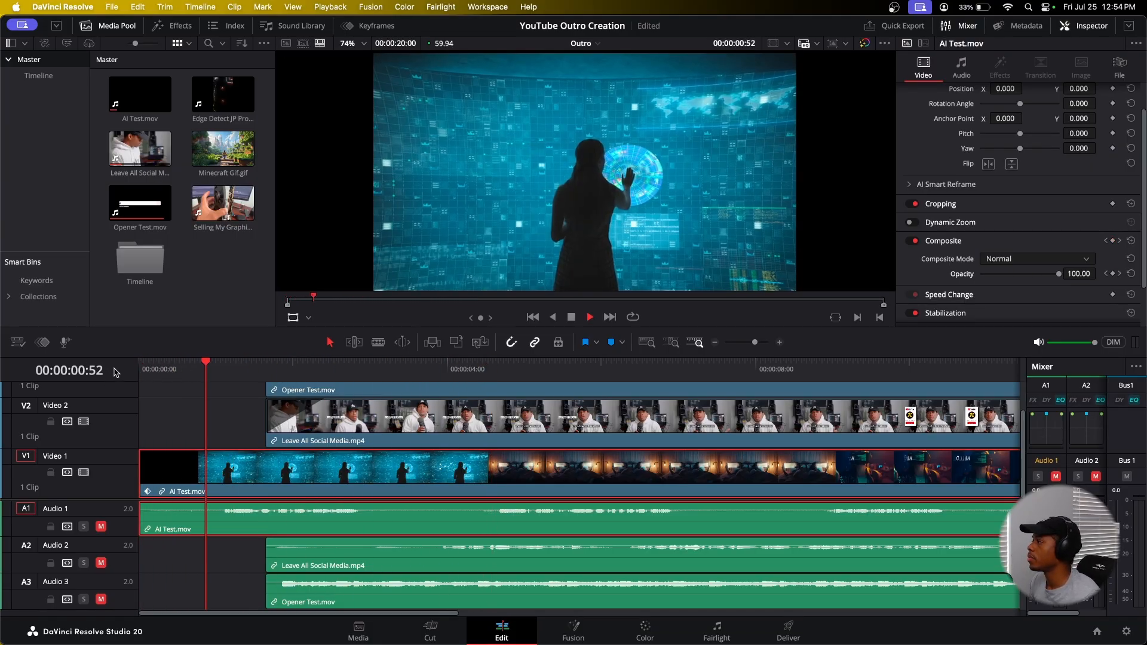
Step: Move the playhead into the end-screen section and set the Opener Test clip's vertical position to 0
left_click(450, 368)
scroll(417, 458, "up", 2)
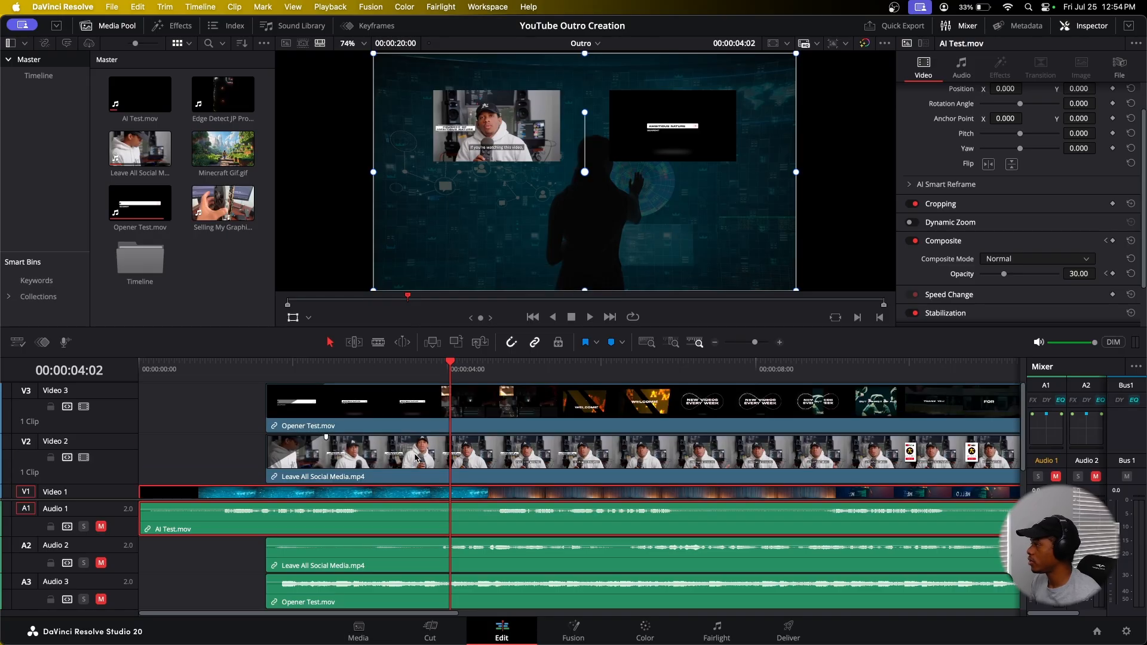
left_click(448, 391)
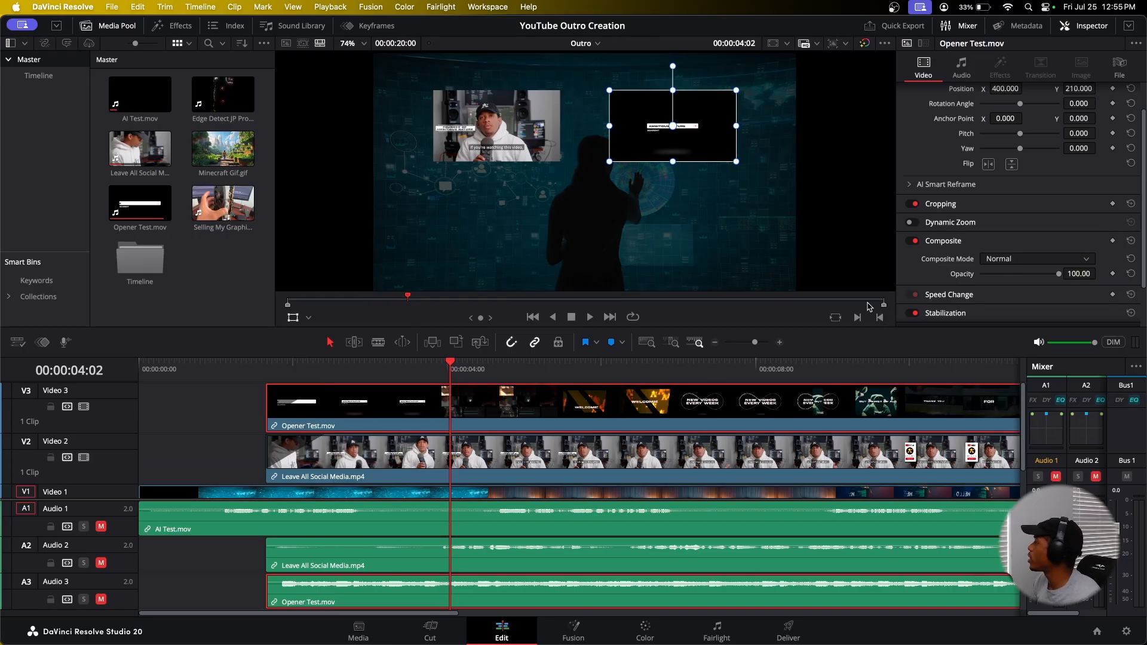
left_click_drag(1080, 89, 1097, 93)
double_click(1079, 88)
type("0")
key("Return")
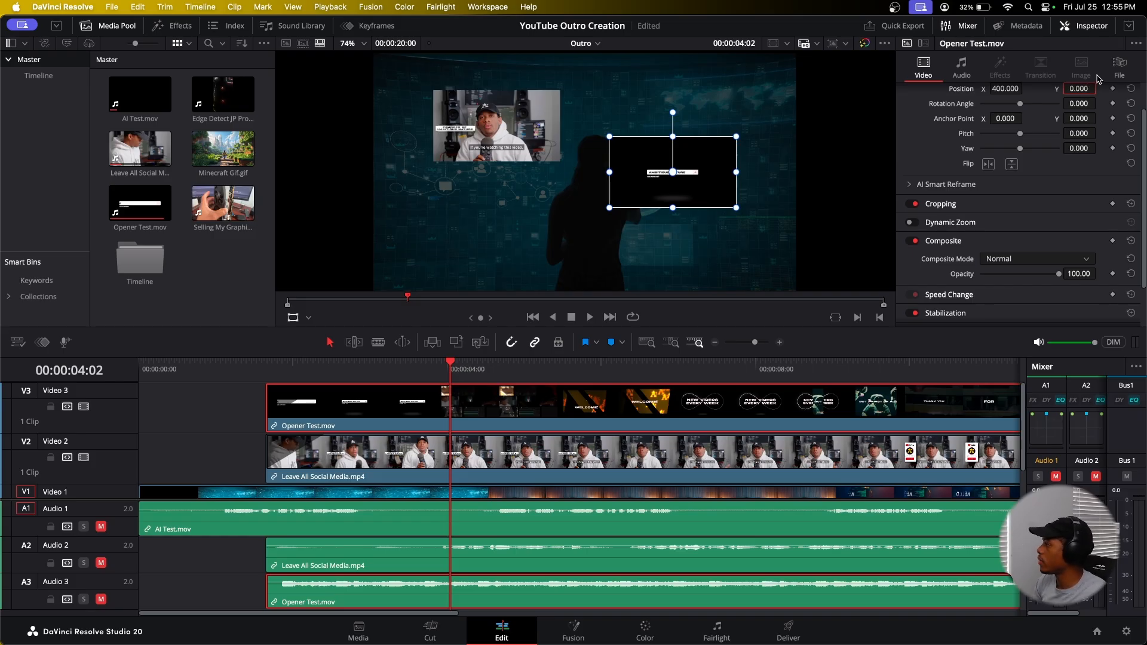
Step: Set the Leave All Social Media clip's vertical position to 0 as well
left_click(502, 468)
double_click(1077, 88)
type("0")
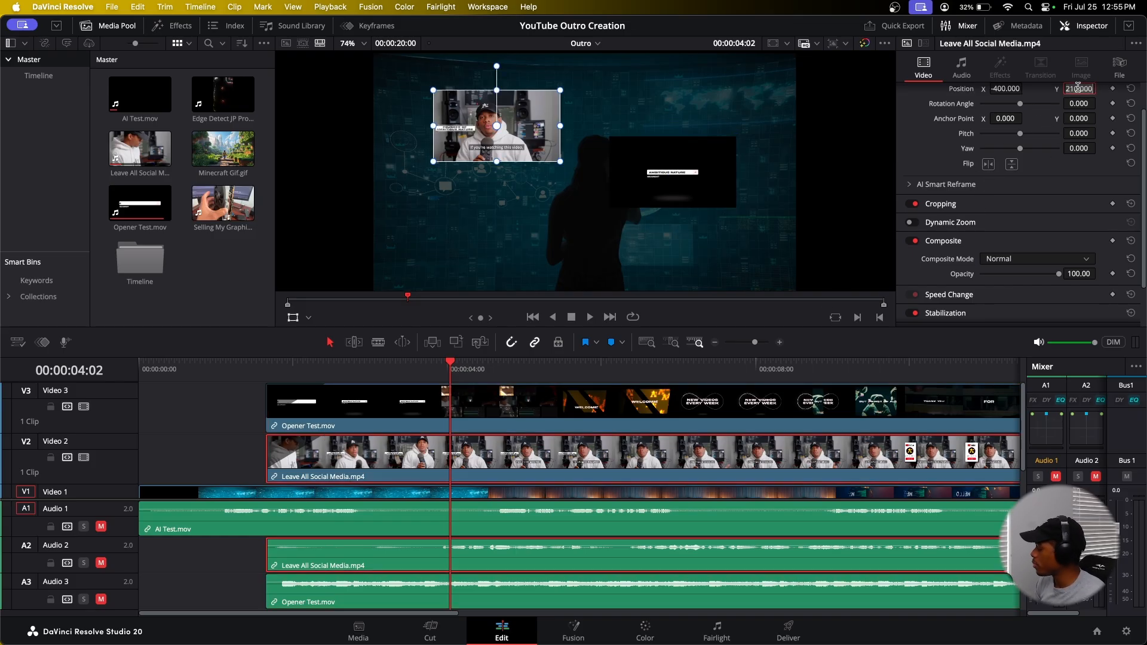
key("Return")
Step: Add a Text title on a new track above the end-screen clips, starting where they start
left_click(182, 416)
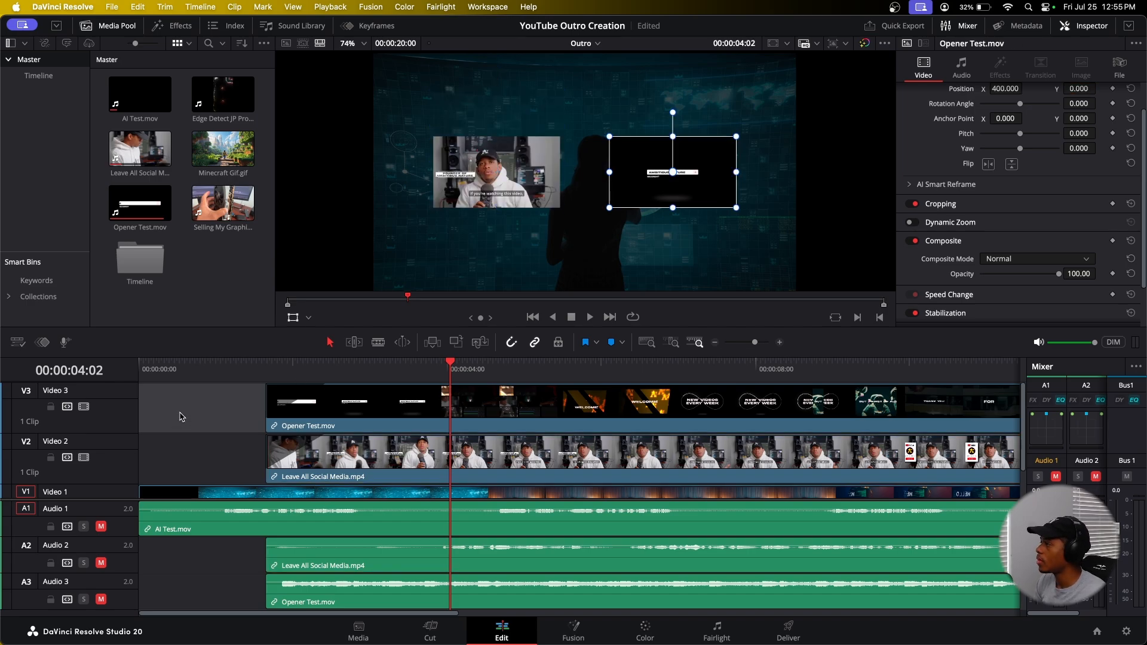
left_click(192, 29)
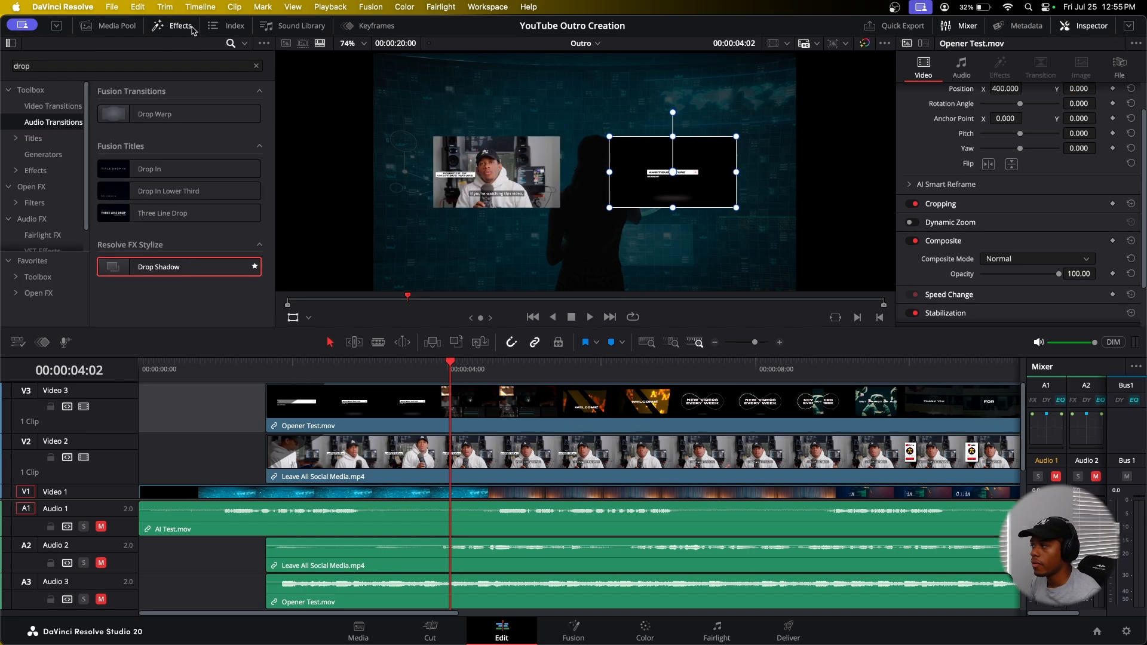
left_click(256, 66)
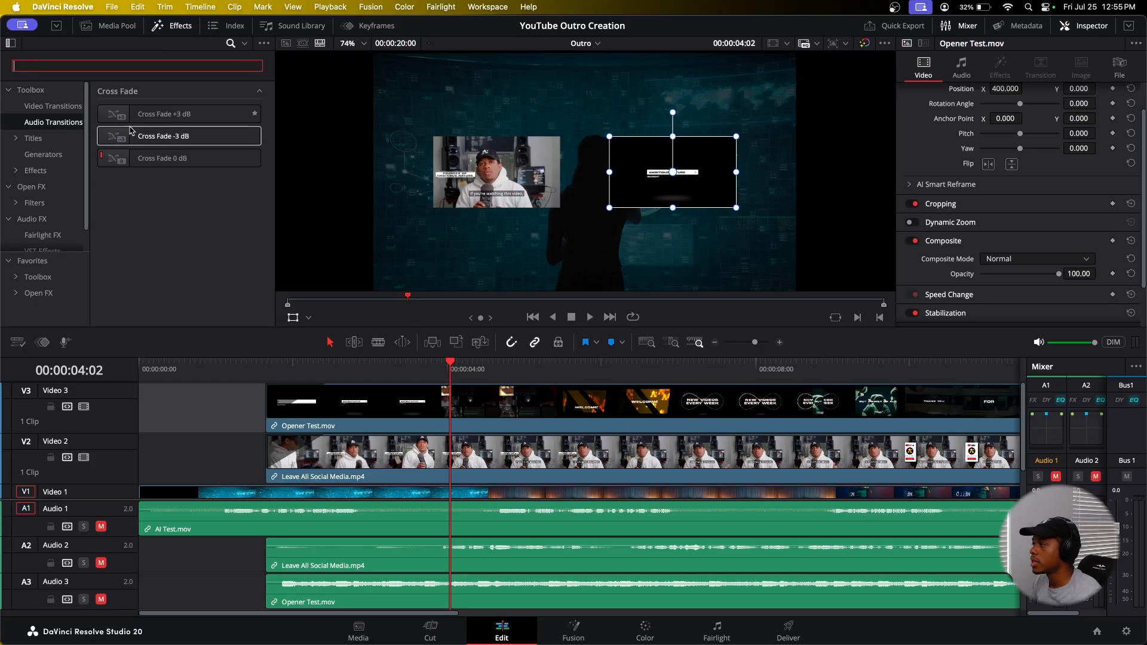
left_click(33, 138)
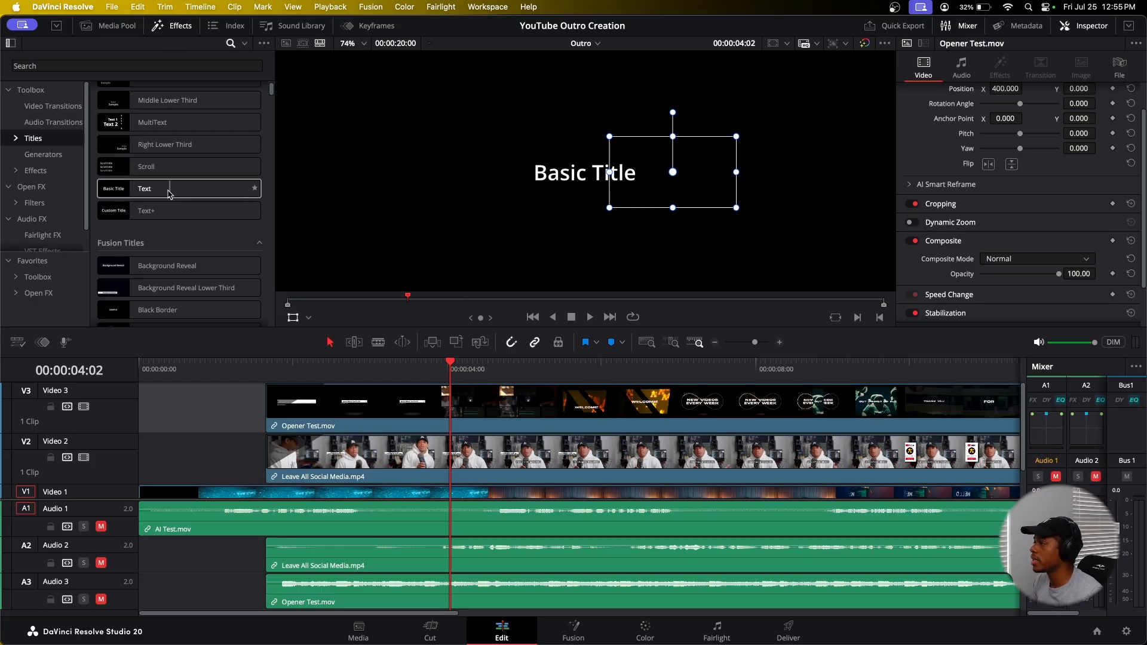
left_click_drag(177, 191, 292, 417)
left_click_drag(382, 406, 364, 410)
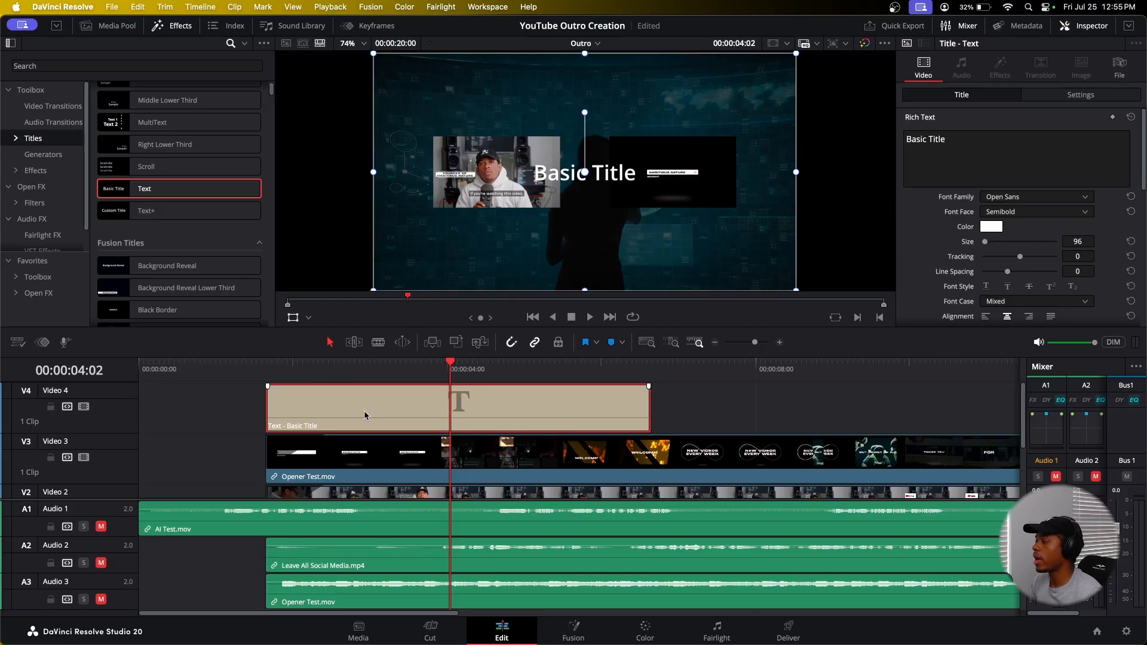
Step: Set the title's font family to Akira Expanded
scroll(199, 200, "down", 3)
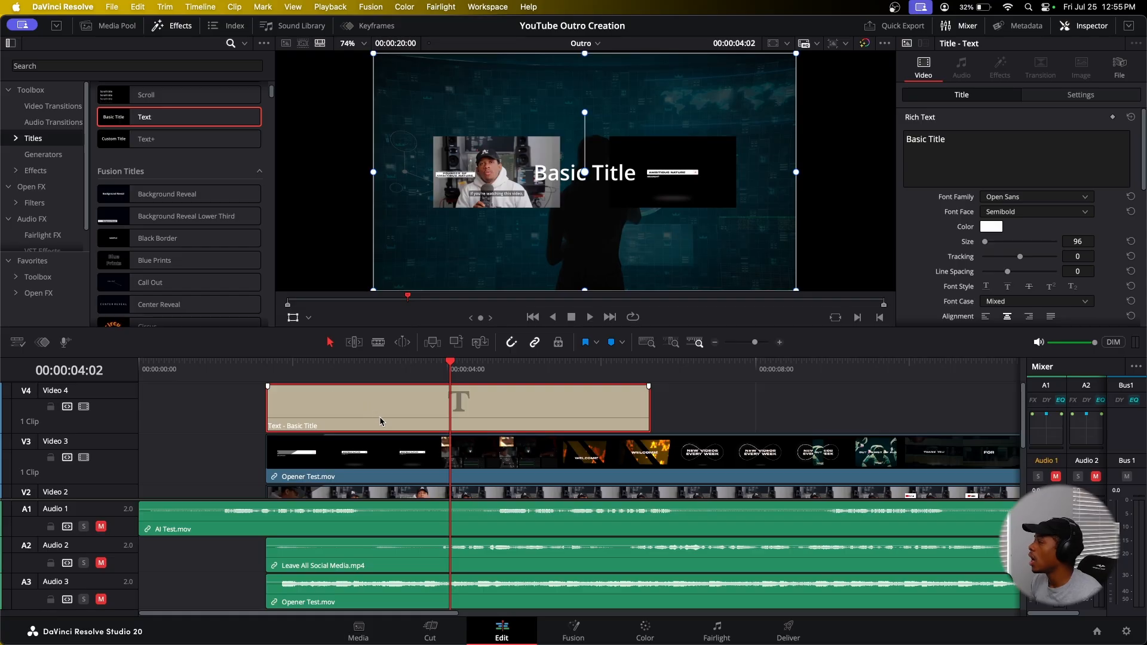
left_click(1025, 201)
scroll(1037, 358, "down", 10)
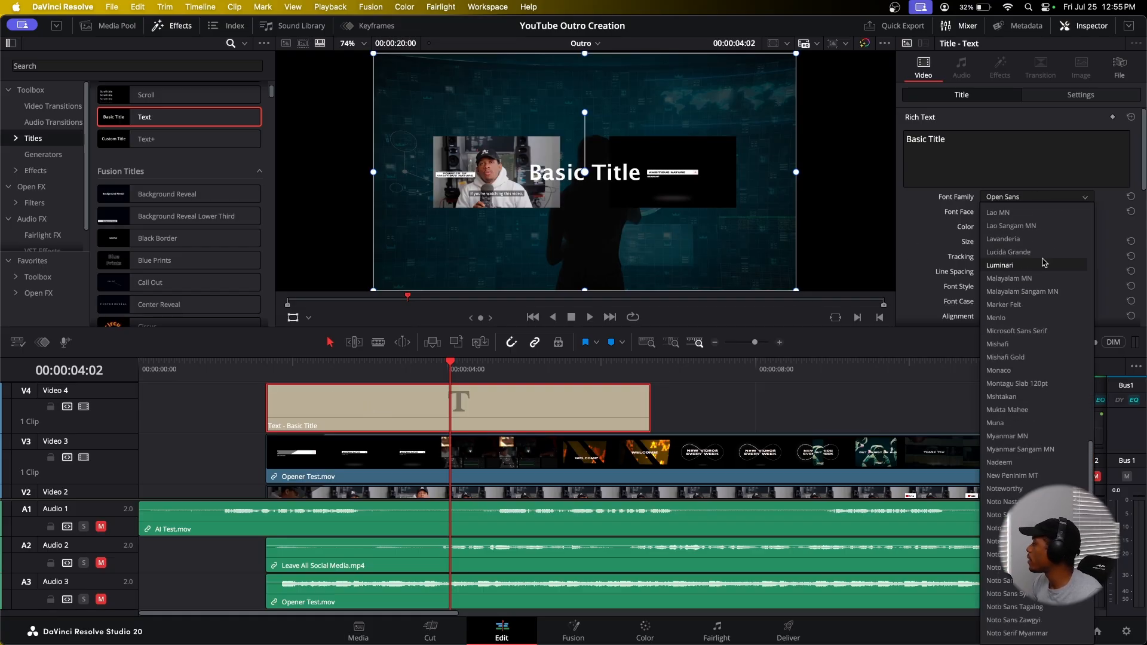
left_click_drag(1093, 435, 1091, 217)
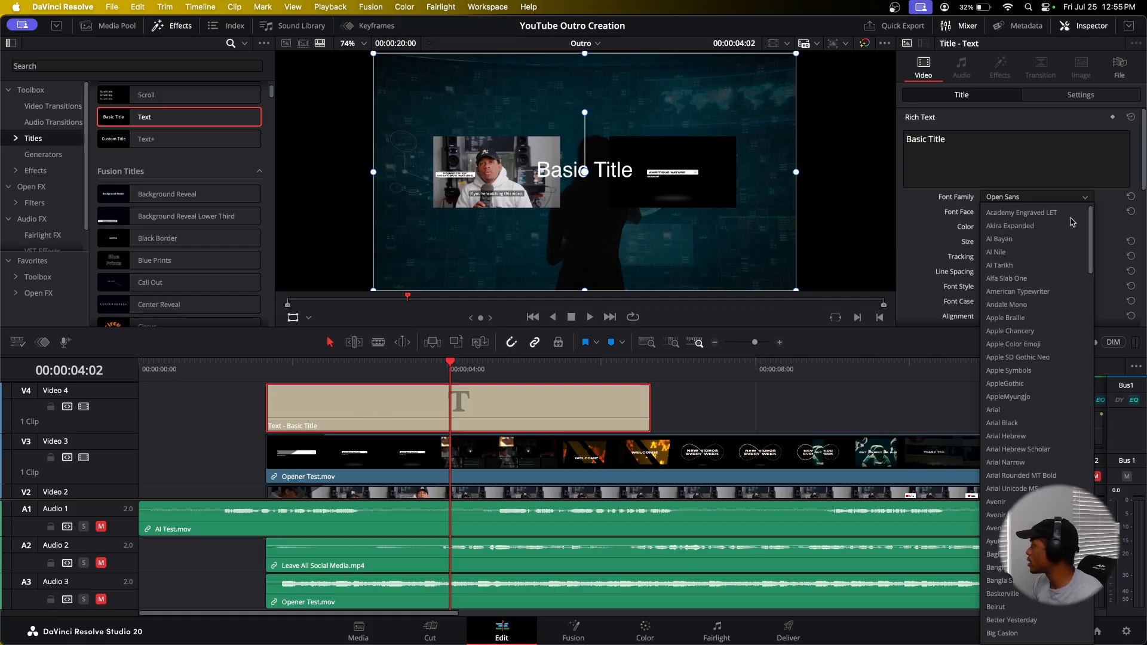
left_click(1037, 228)
Step: Replace the title text with "Thanks for watching!"
left_click_drag(907, 139, 950, 140)
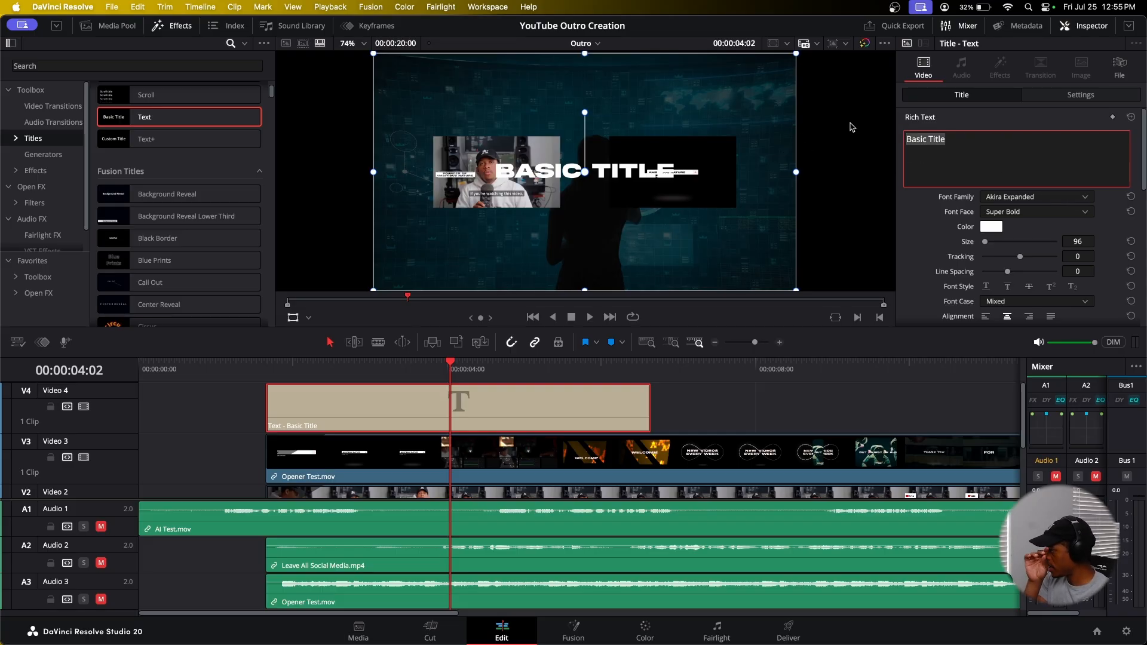
type("Thank")
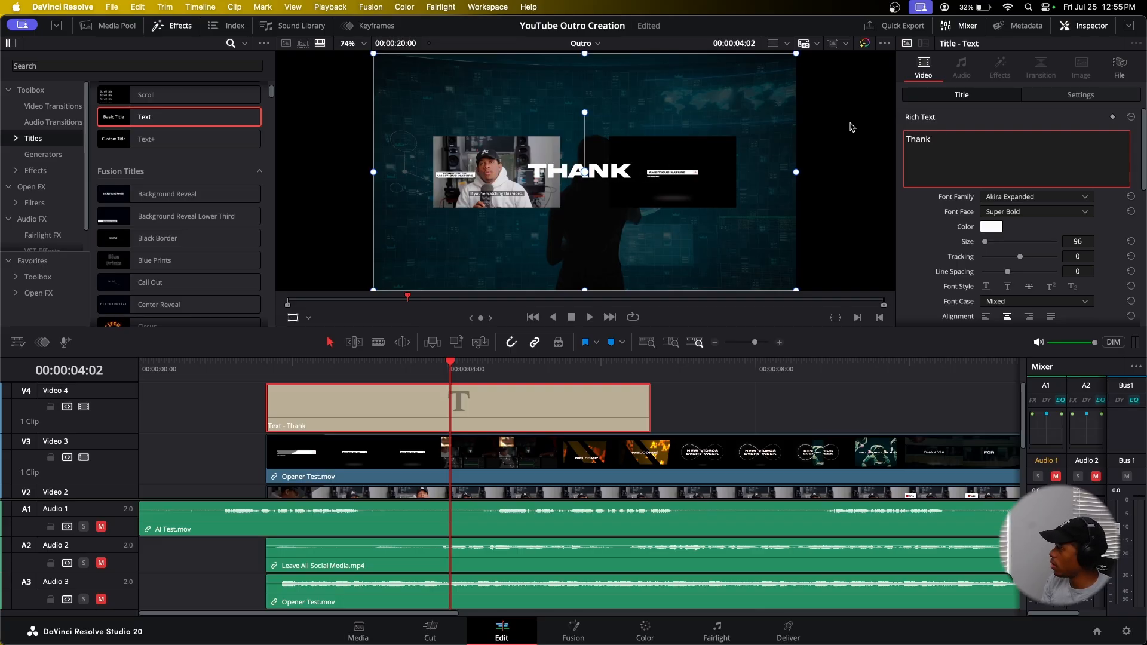
type("s")
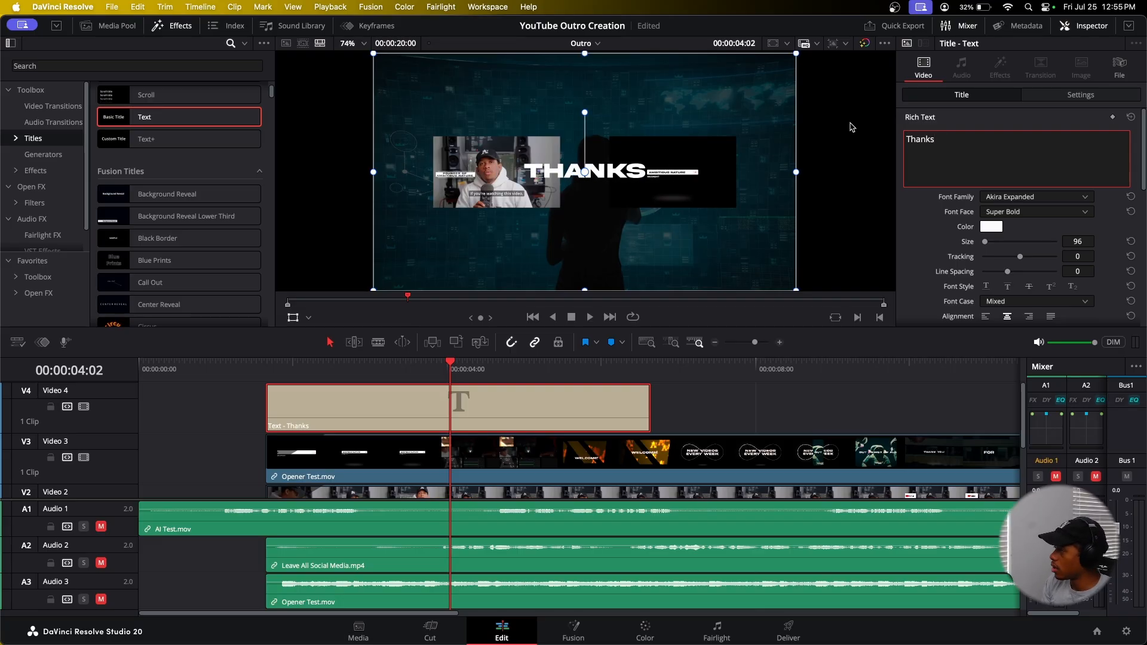
type(" for watching")
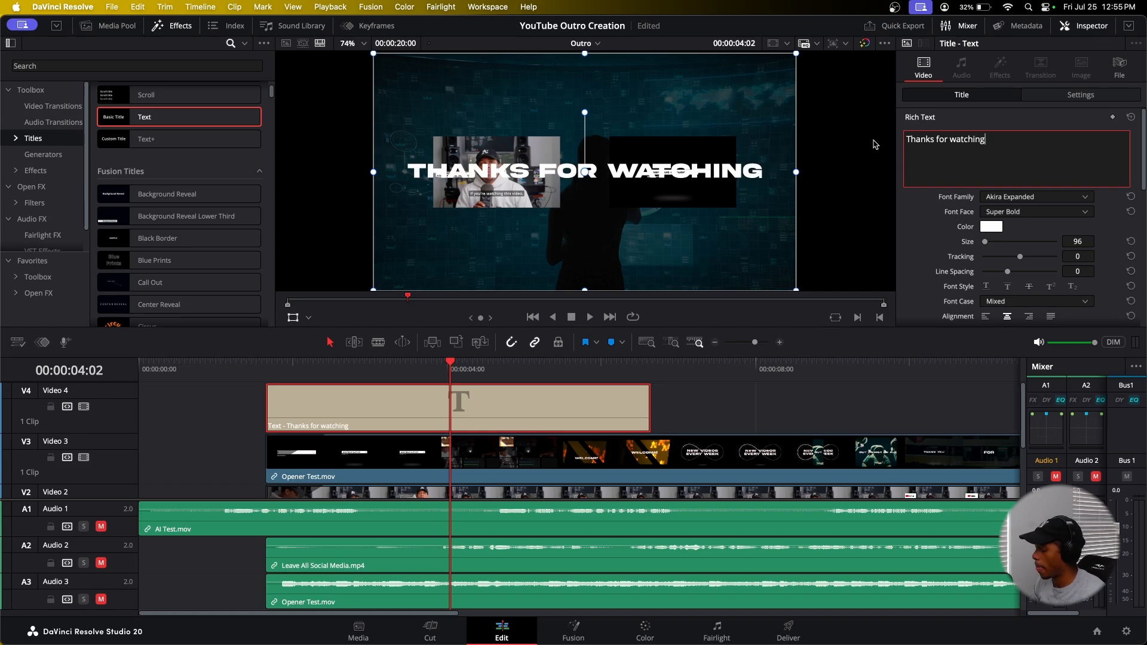
type("!")
Step: Raise the title's vertical position to about 330 so it sits above the end-screen clips
left_click(1077, 96)
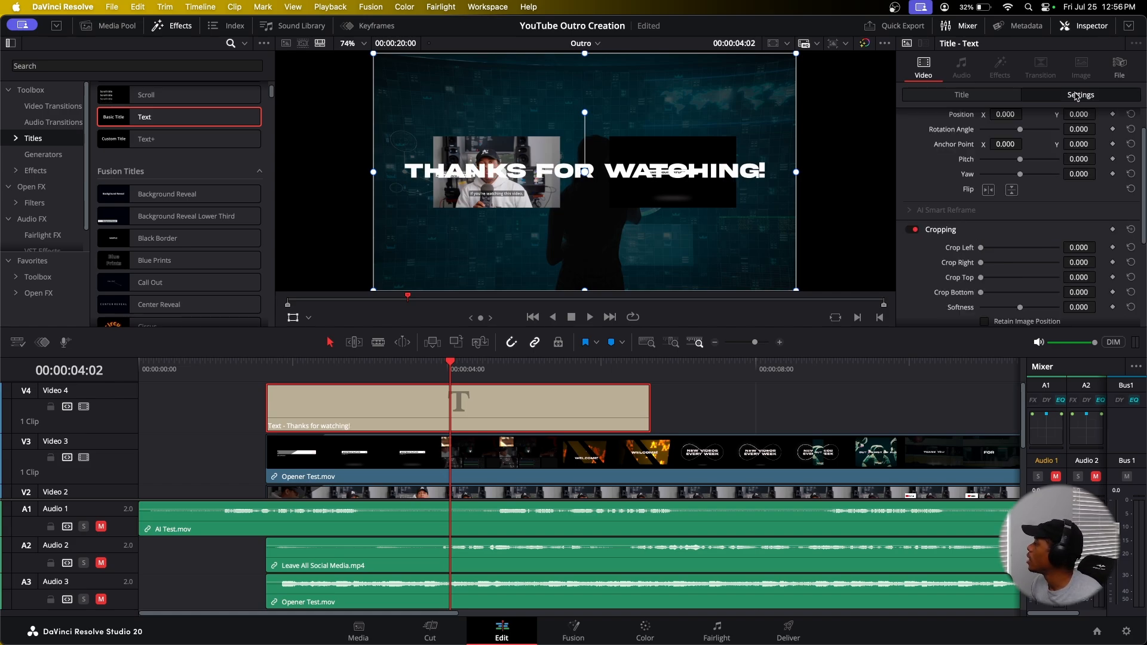
scroll(1076, 141, "up", 2)
left_click_drag(1080, 149, 1099, 150)
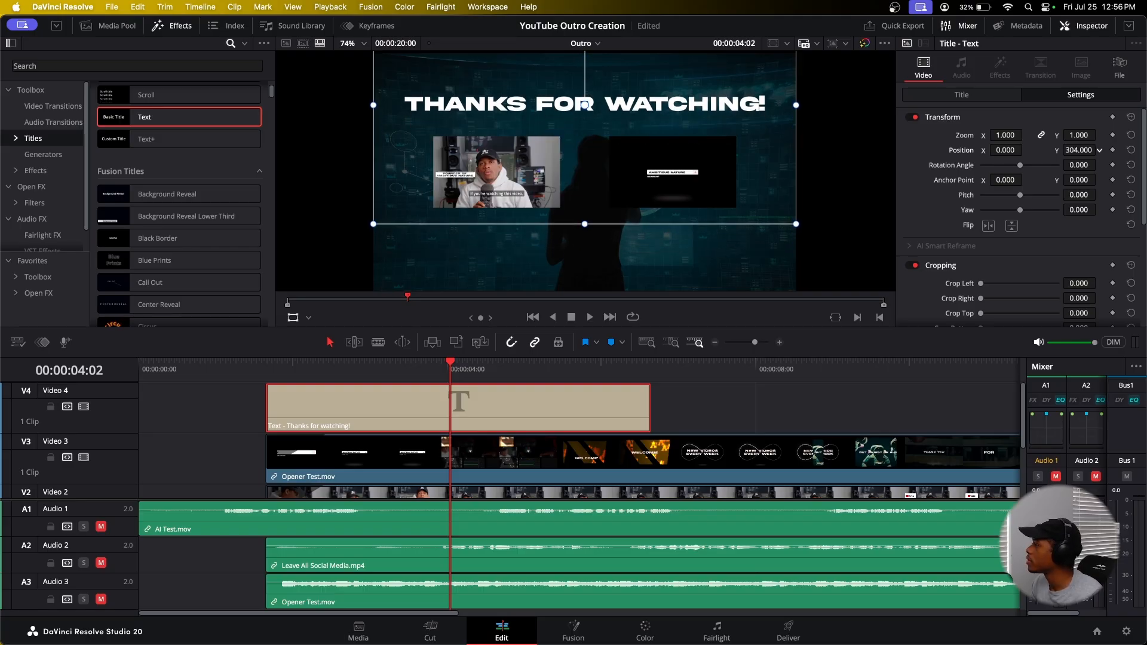
left_click(293, 317)
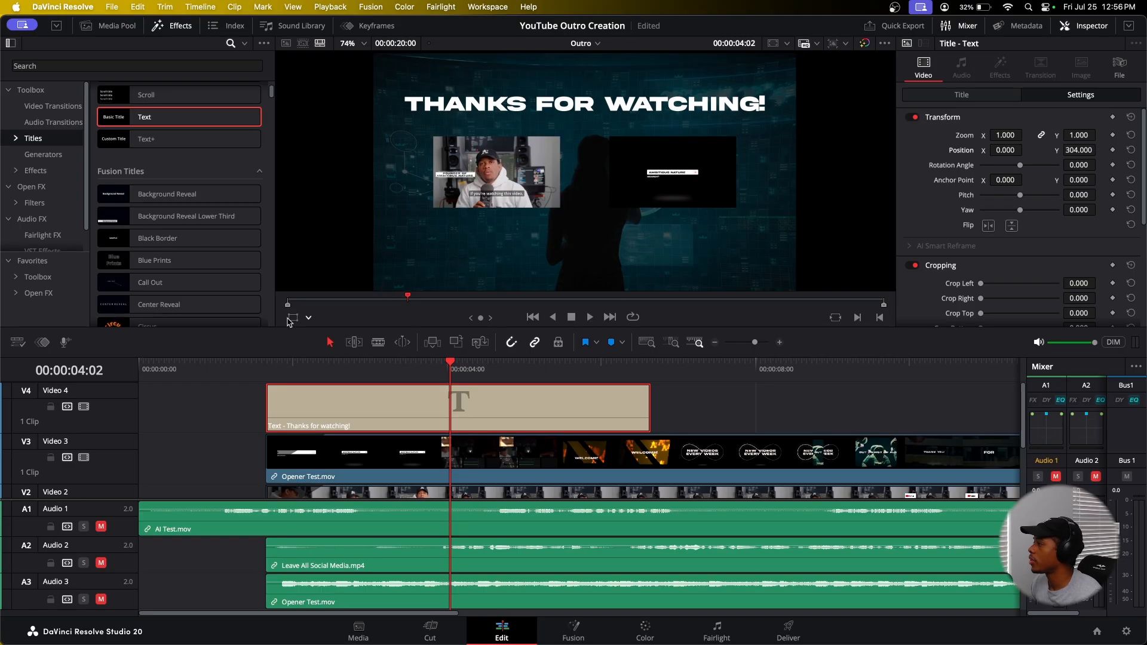
left_click_drag(1080, 150, 1099, 149)
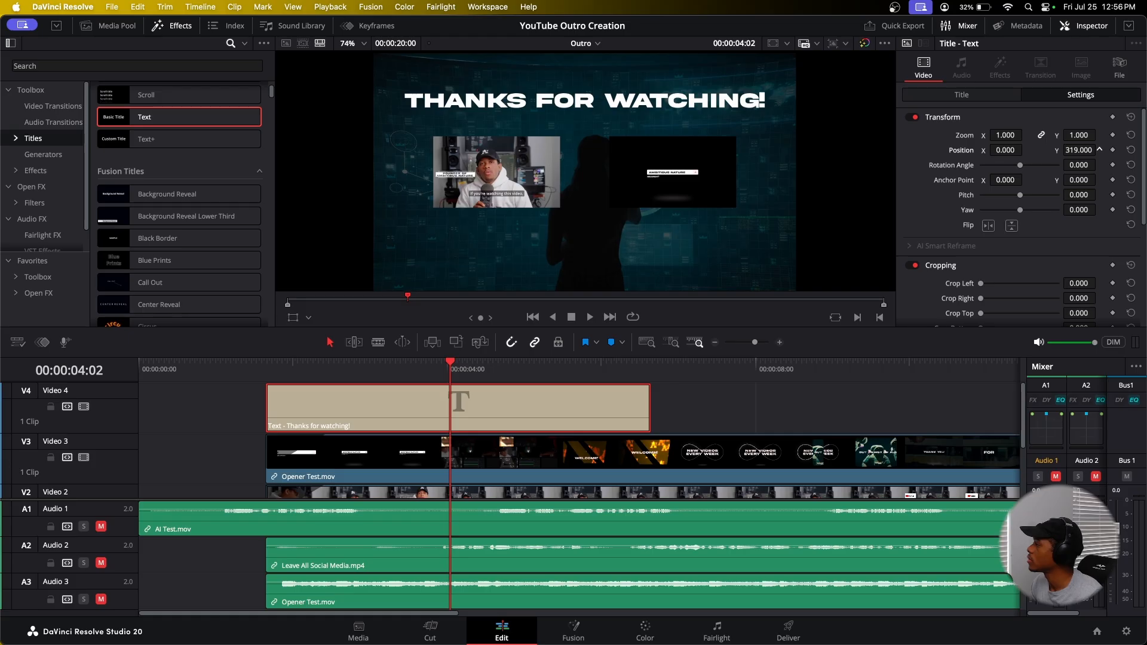
mouse_move(1100, 149)
left_mouse_down()
mouse_move(1090, 150)
mouse_move(1099, 150)
left_mouse_up()
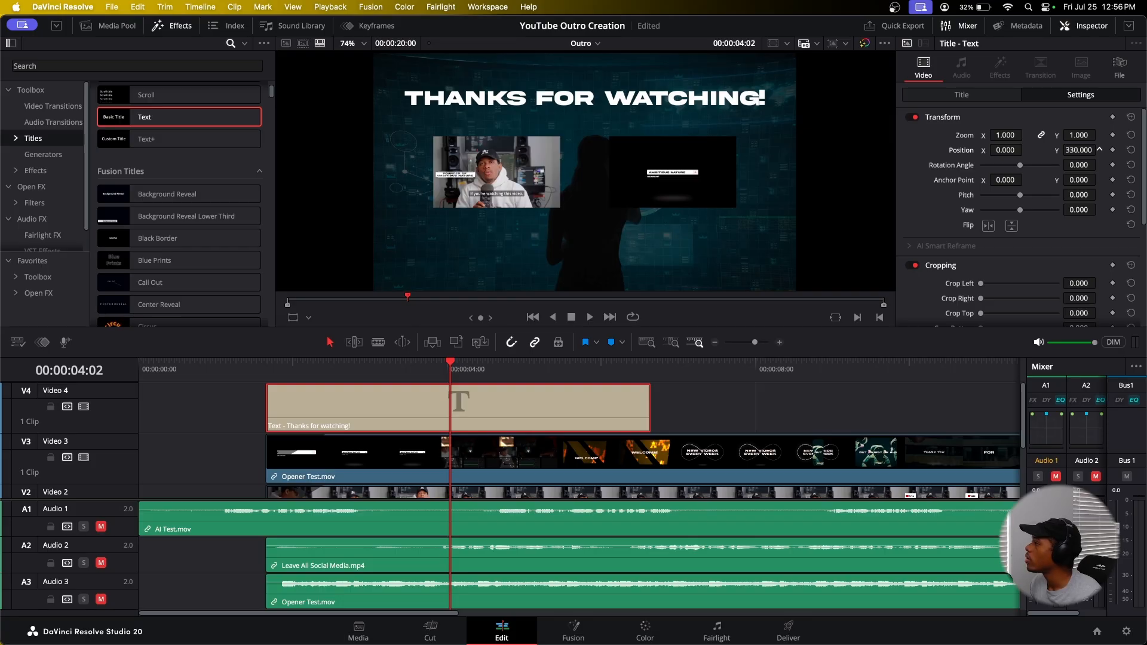